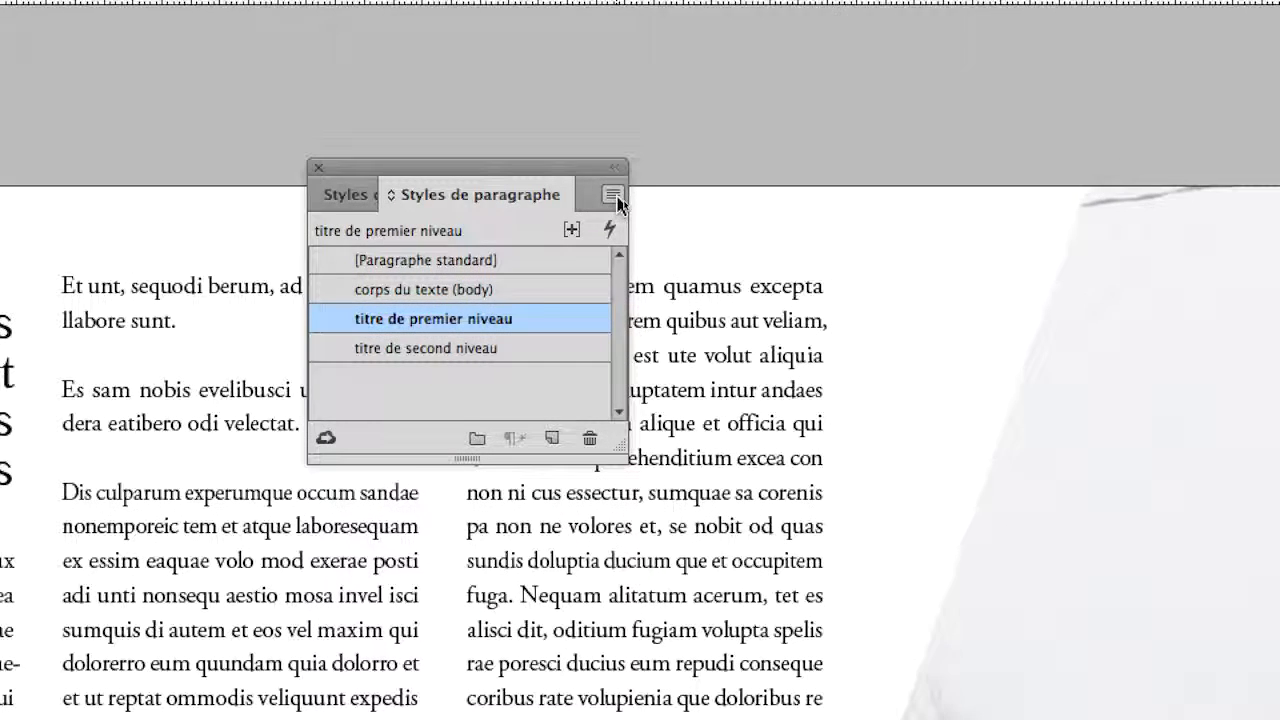
pyautogui.click(616, 198)
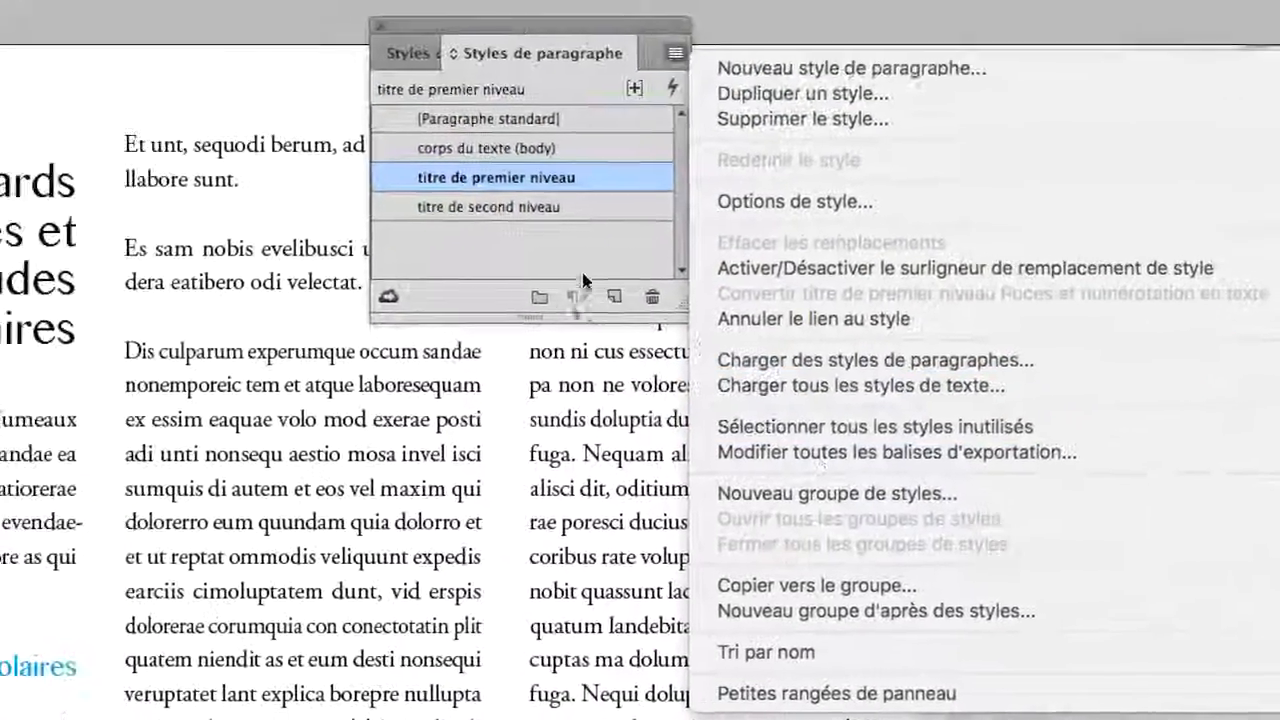
pyautogui.click(428, 165)
pyautogui.click(437, 124)
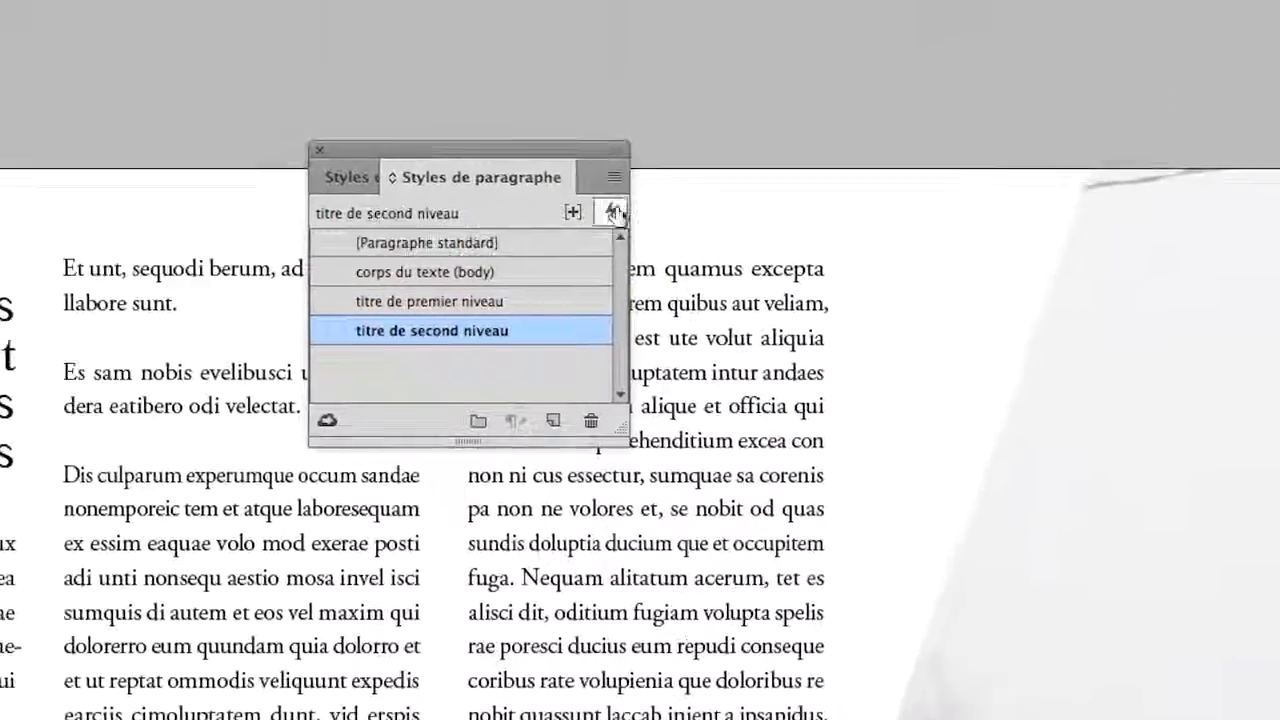
pyautogui.moveTo(603, 190); pyautogui.dragTo(703, 268)
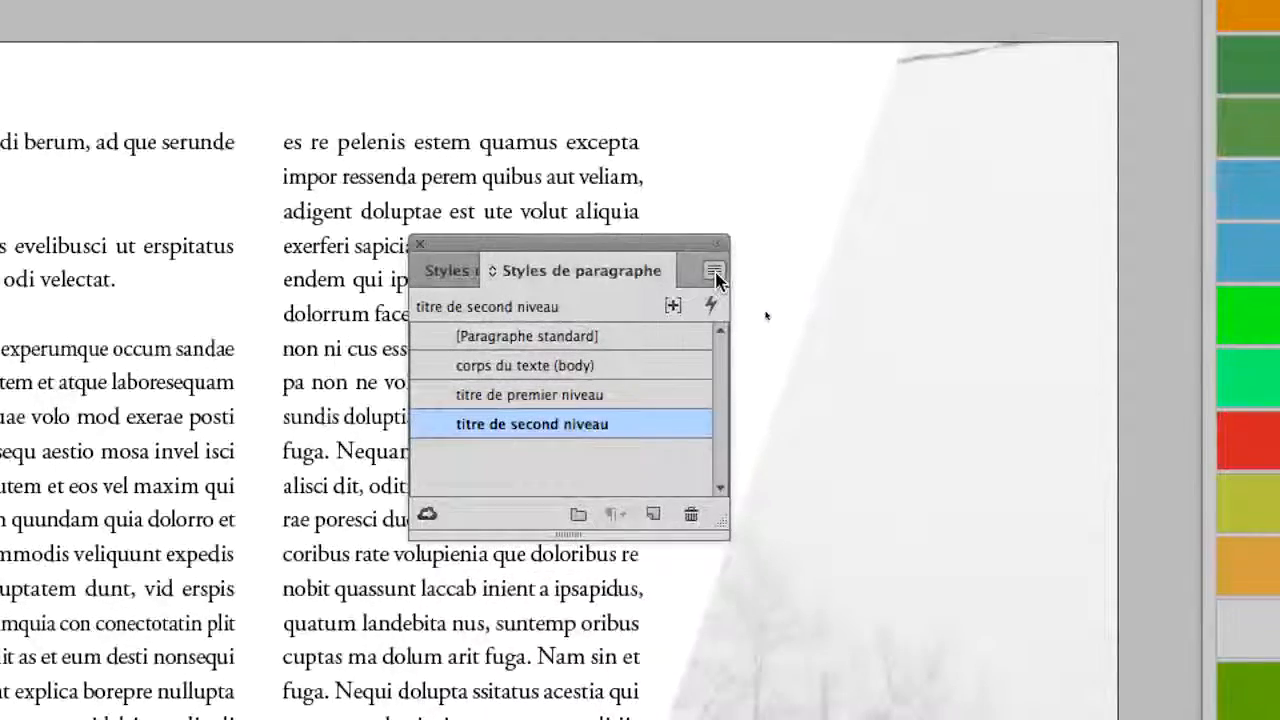
pyautogui.click(714, 272)
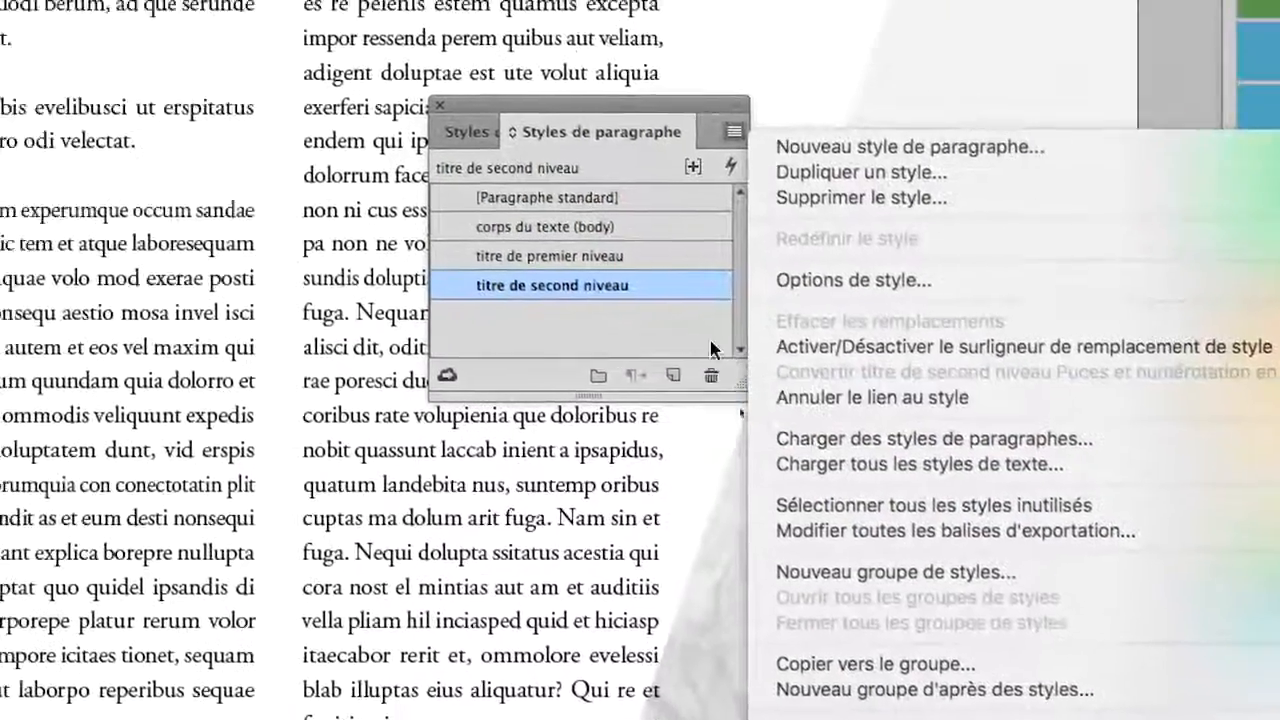
pyautogui.click(620, 302)
pyautogui.click(722, 237)
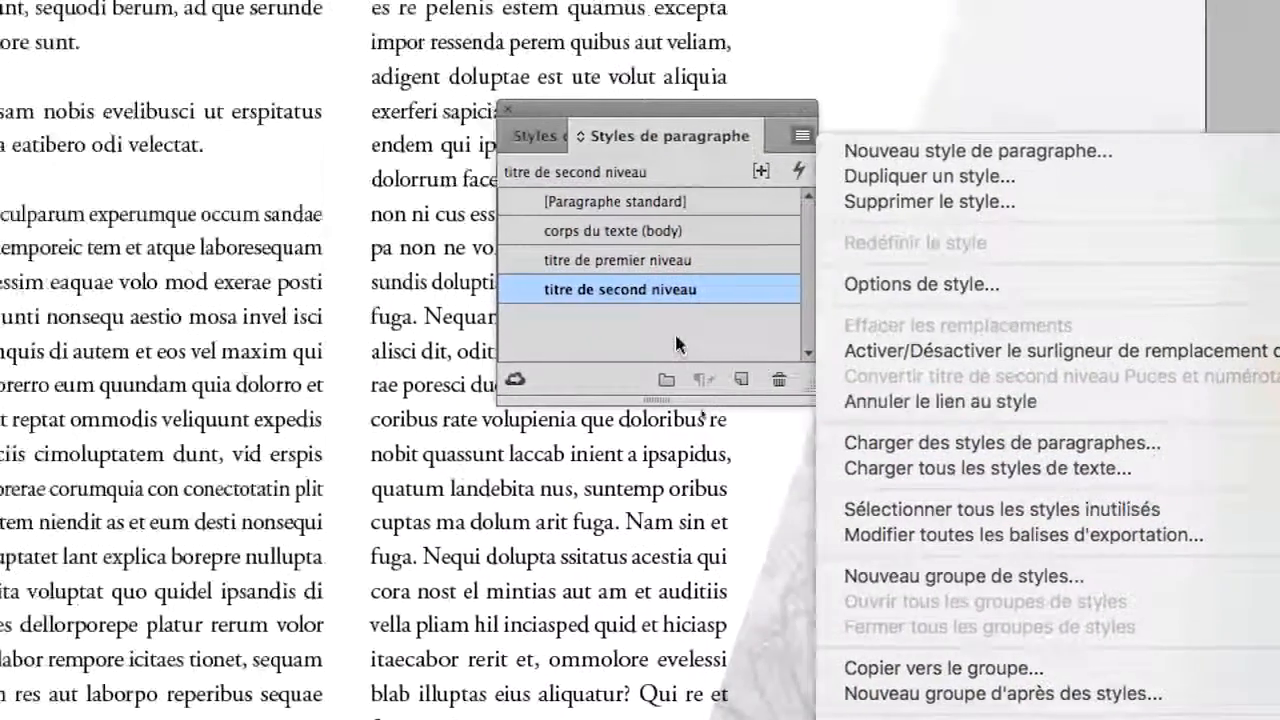
pyautogui.click(472, 289)
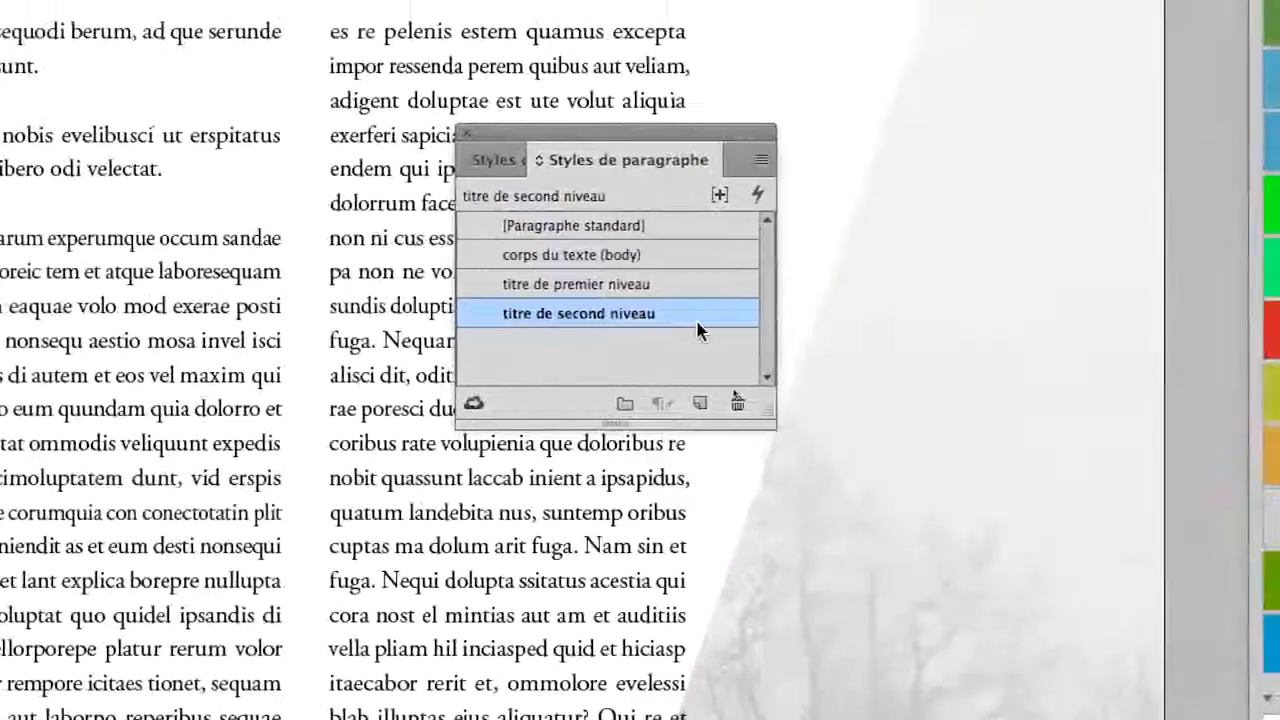
# Base the "titre de second niveau" paragraph style on [Aucun style] so it is independent of the first-level heading style
pyautogui.doubleClick(533, 252)
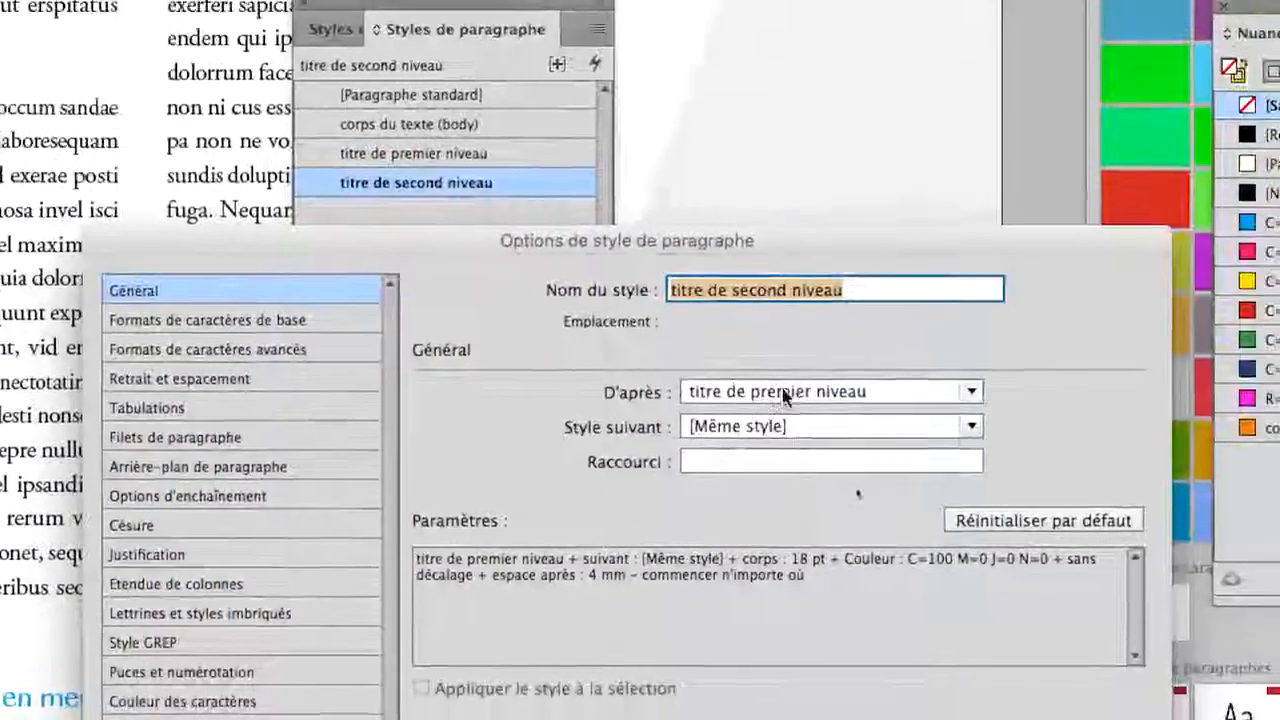
pyautogui.click(946, 497)
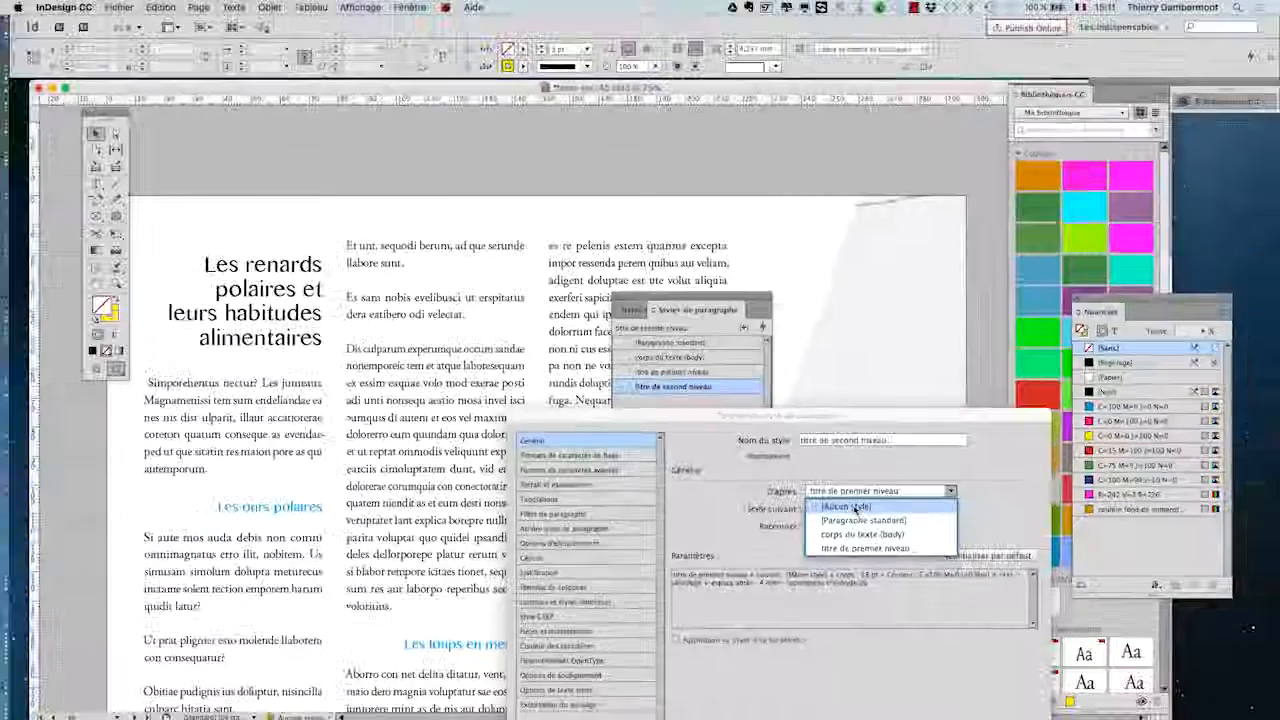
pyautogui.click(847, 507)
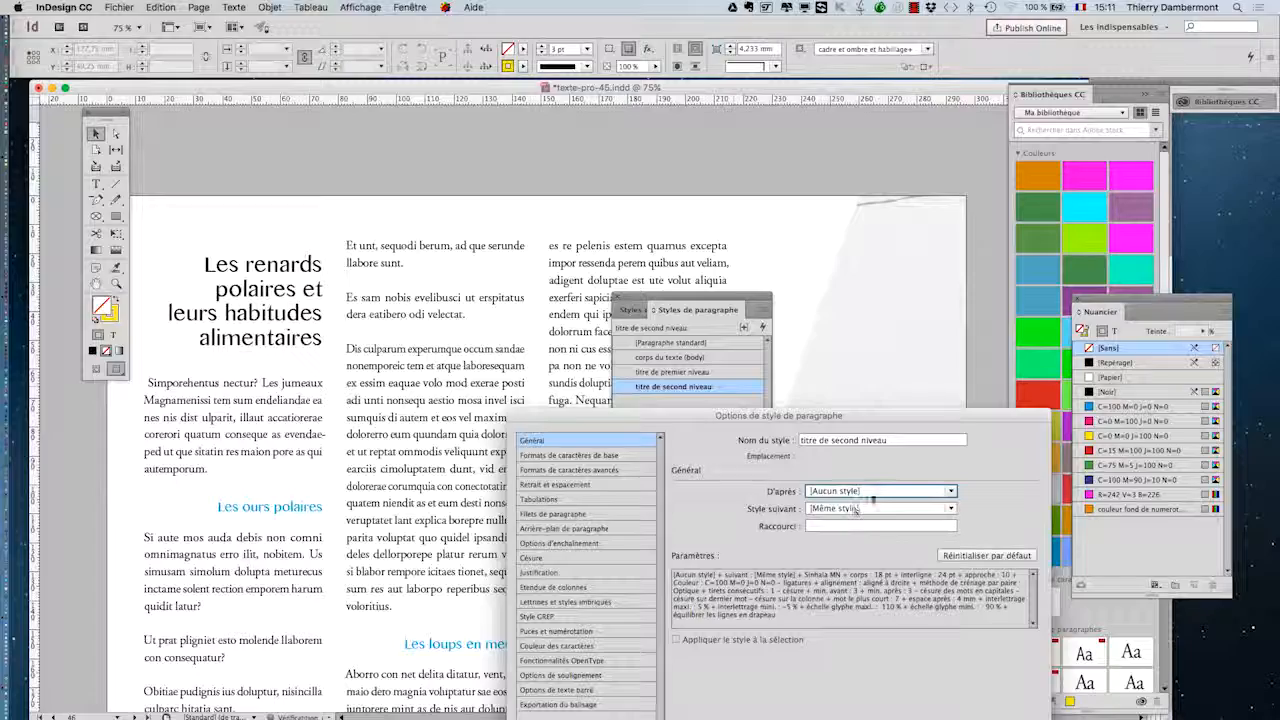
pyautogui.moveTo(891, 416); pyautogui.dragTo(912, 290)
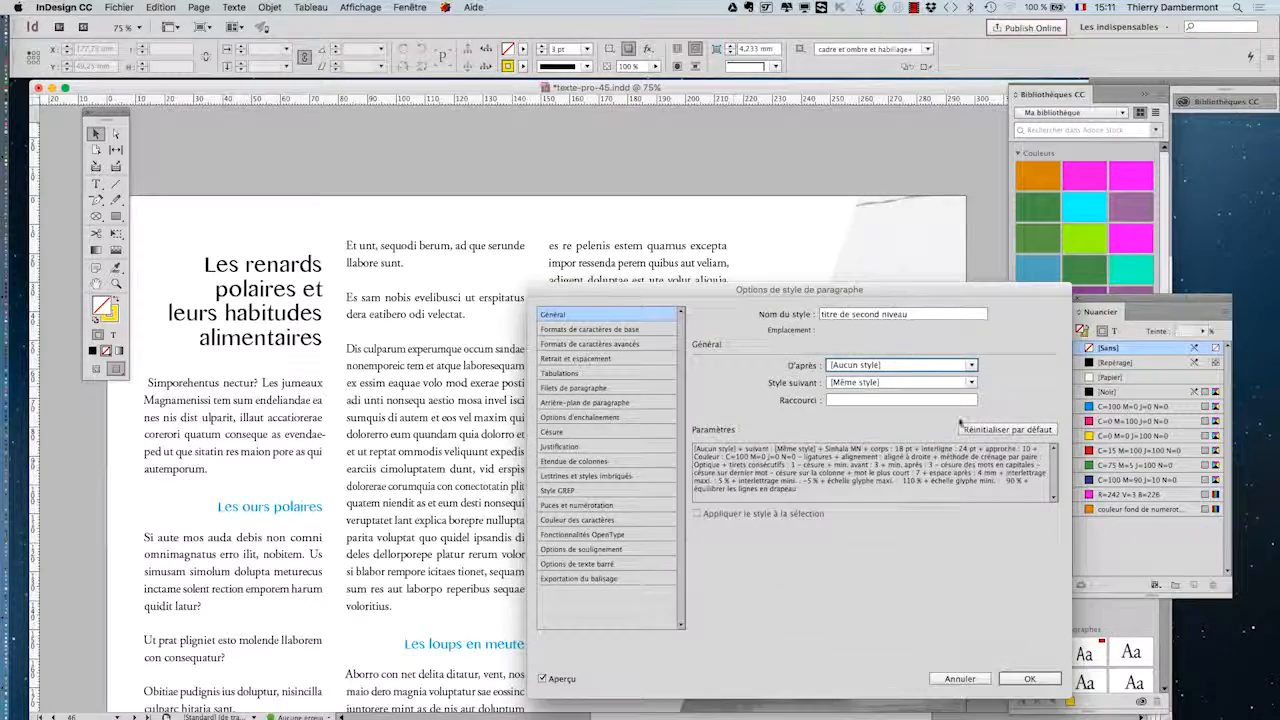
pyautogui.press('Return')
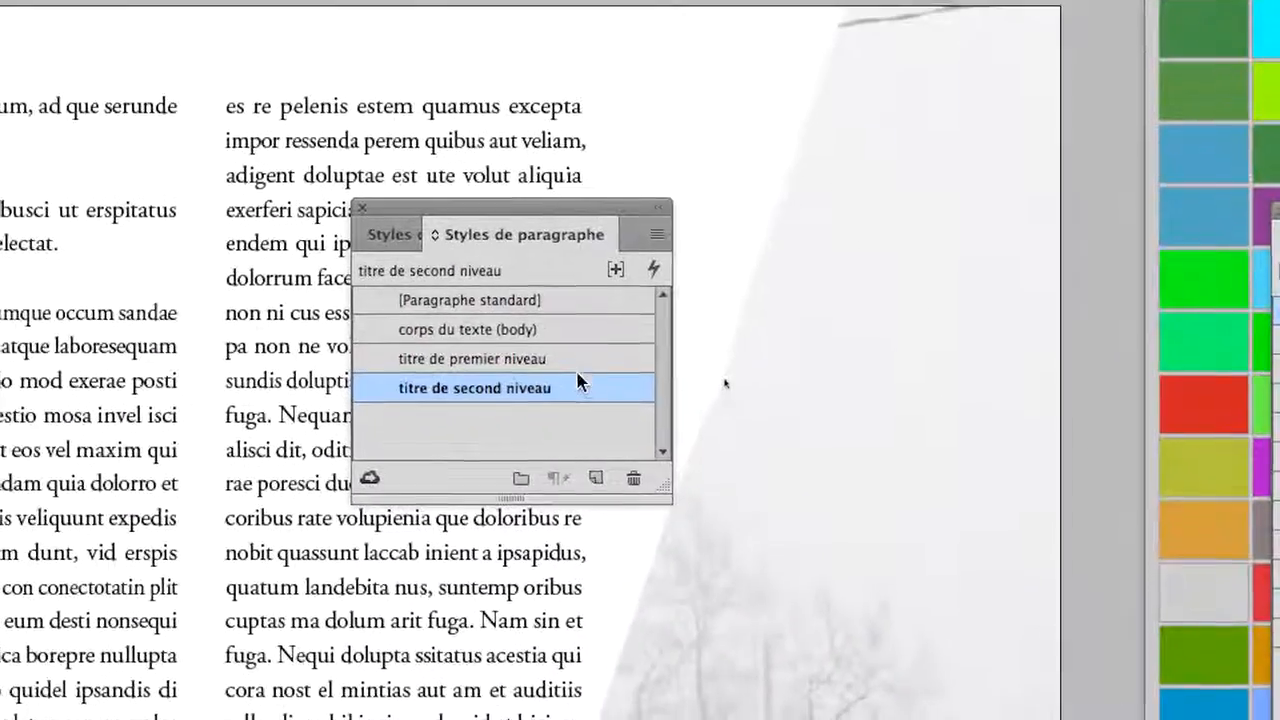
# In the basic character formats of the "titre de premier niveau" paragraph style, try Herculanum as the font family
pyautogui.doubleClick(580, 359)
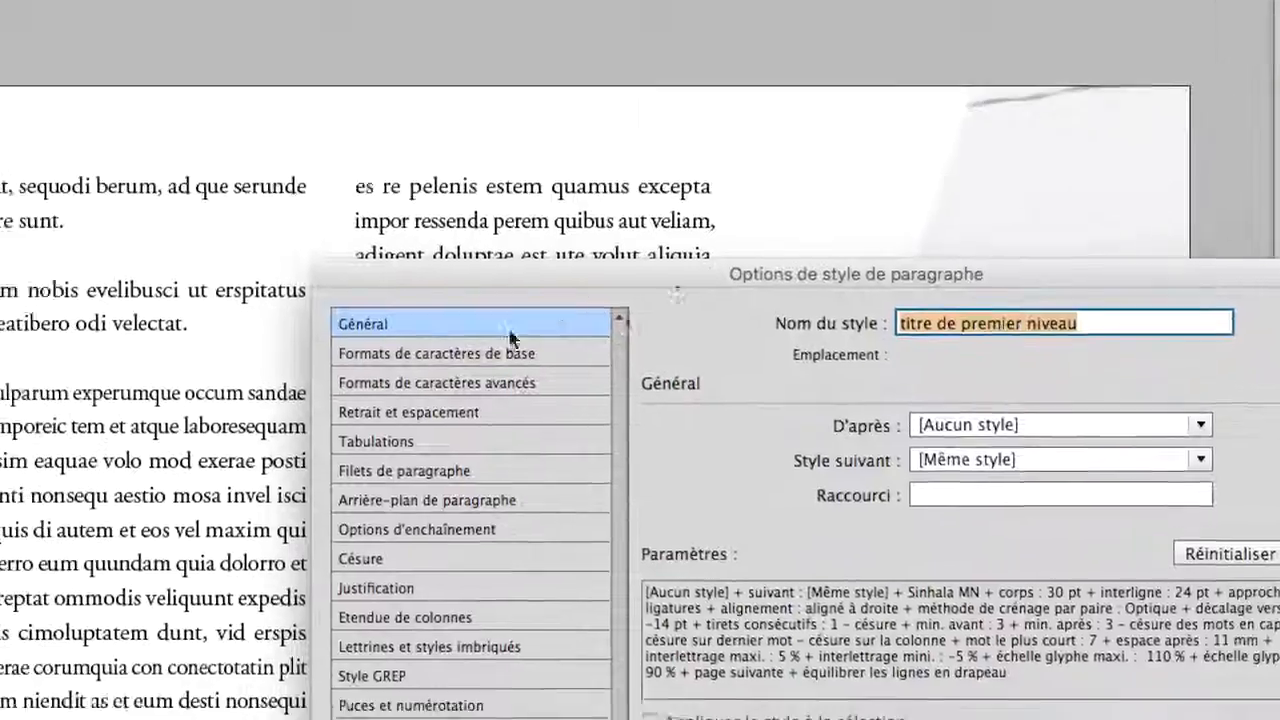
pyautogui.click(495, 382)
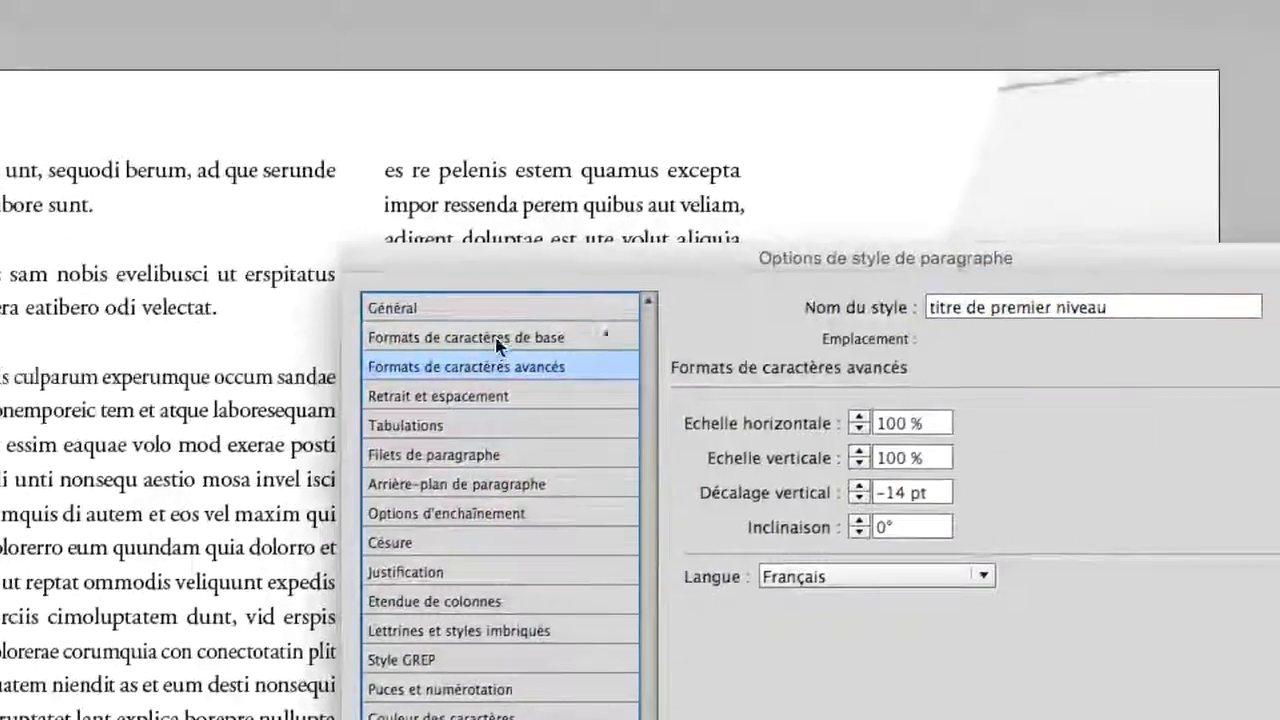
pyautogui.click(500, 353)
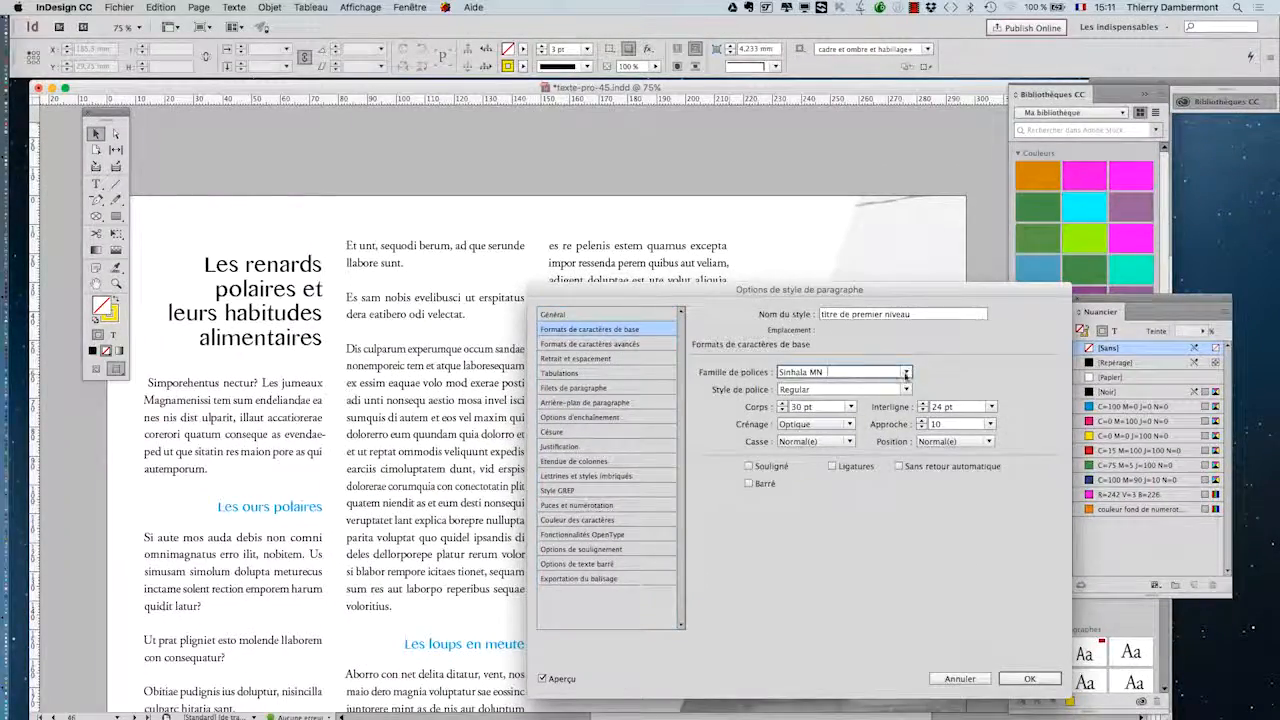
pyautogui.click(867, 372)
pyautogui.scroll(-10, 838, 307)
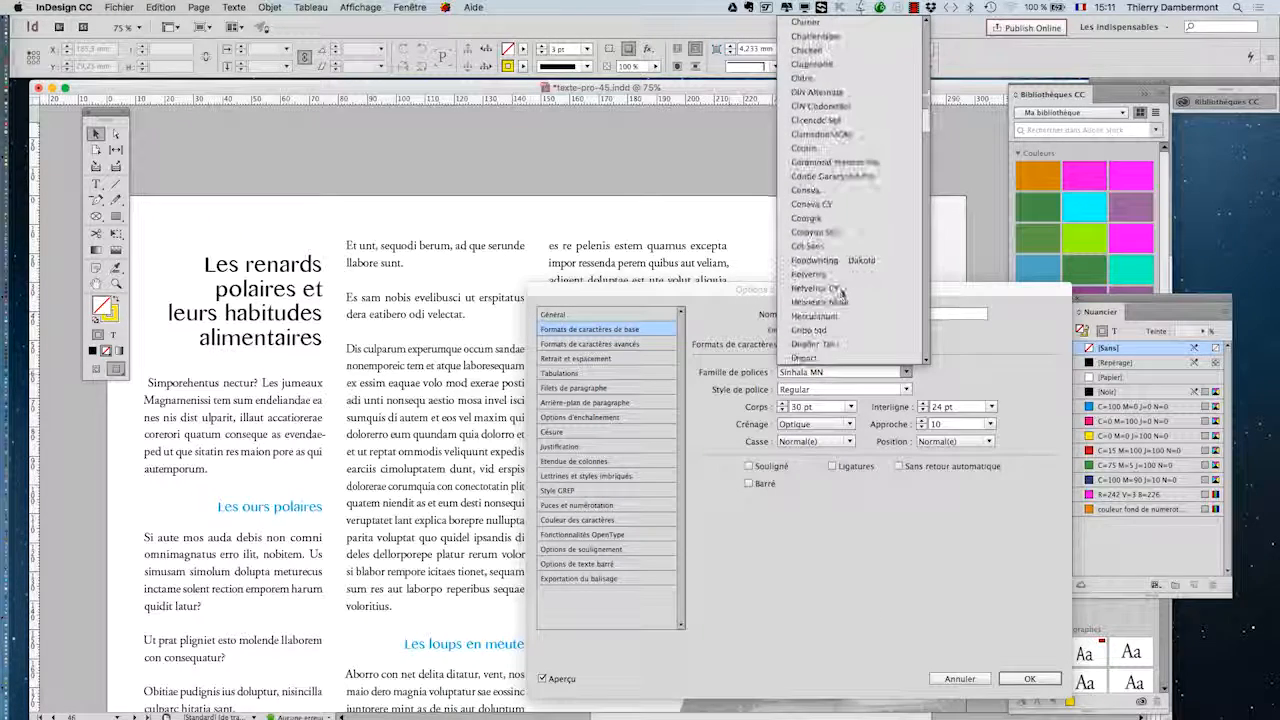
pyautogui.click(835, 317)
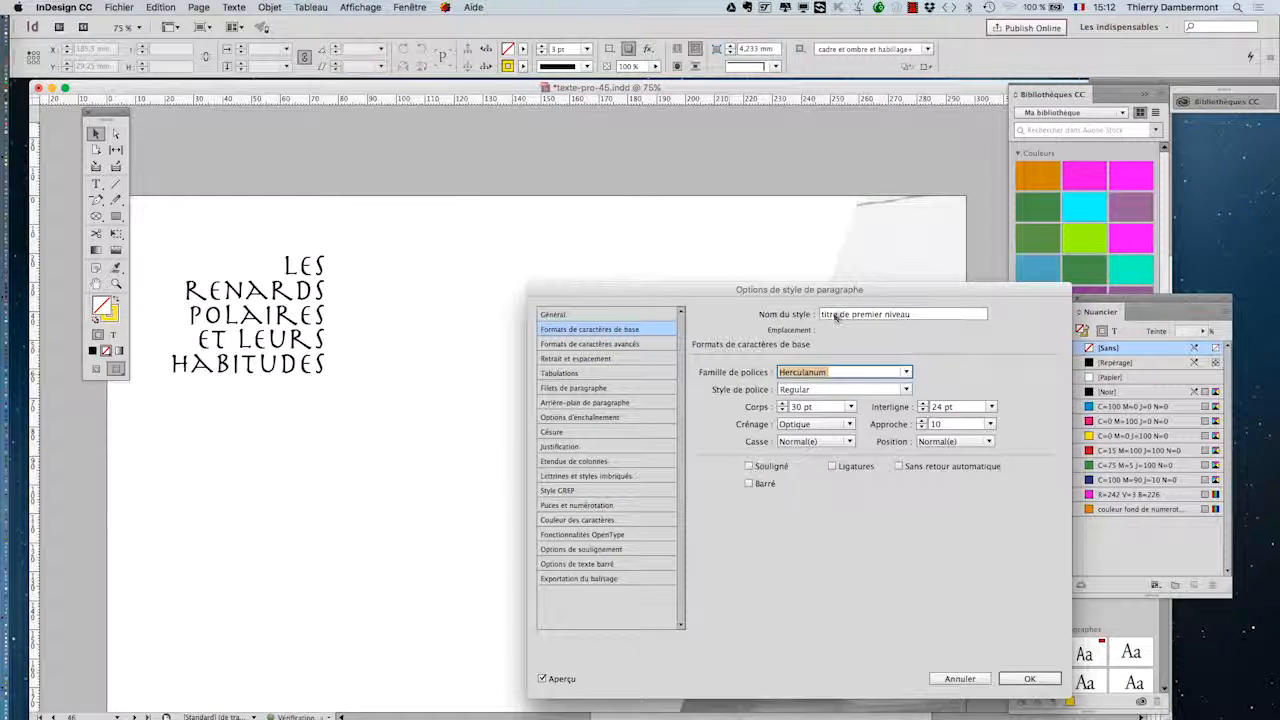
# Try Lao Sangam MN and Bell Gothic Std as font families for the first-level heading style
pyautogui.click(906, 372)
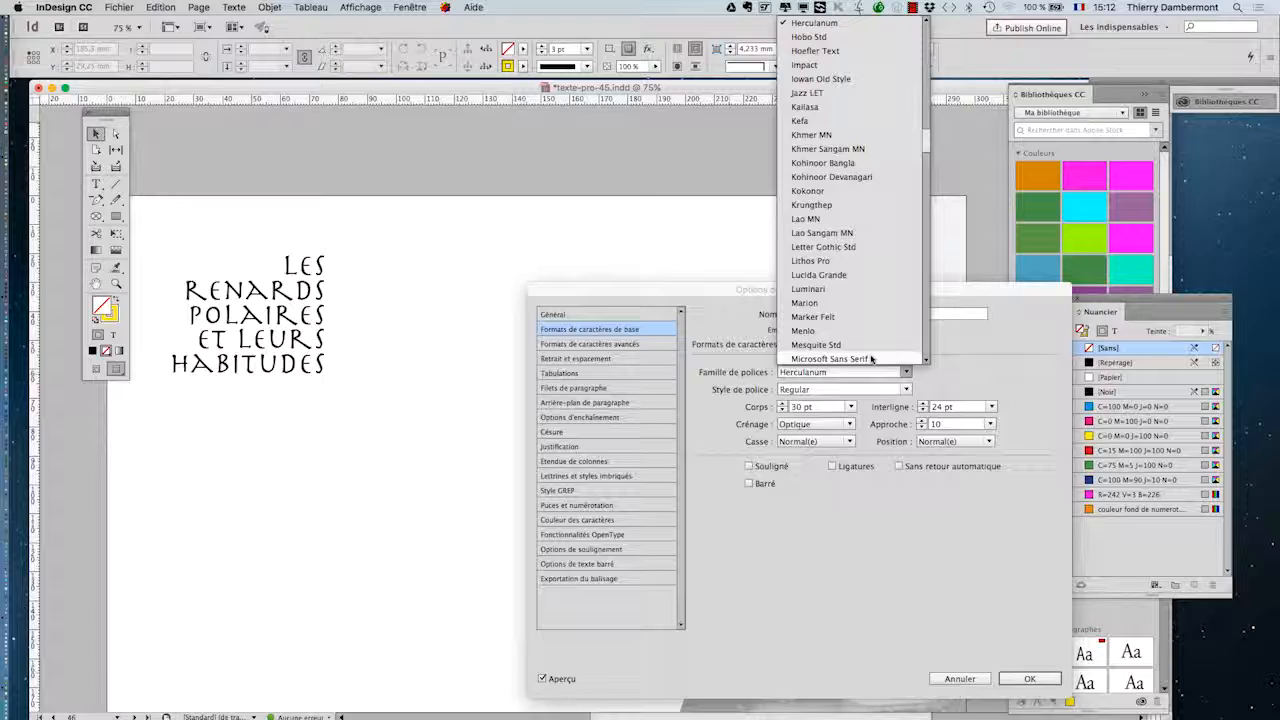
pyautogui.click(858, 243)
pyautogui.click(906, 372)
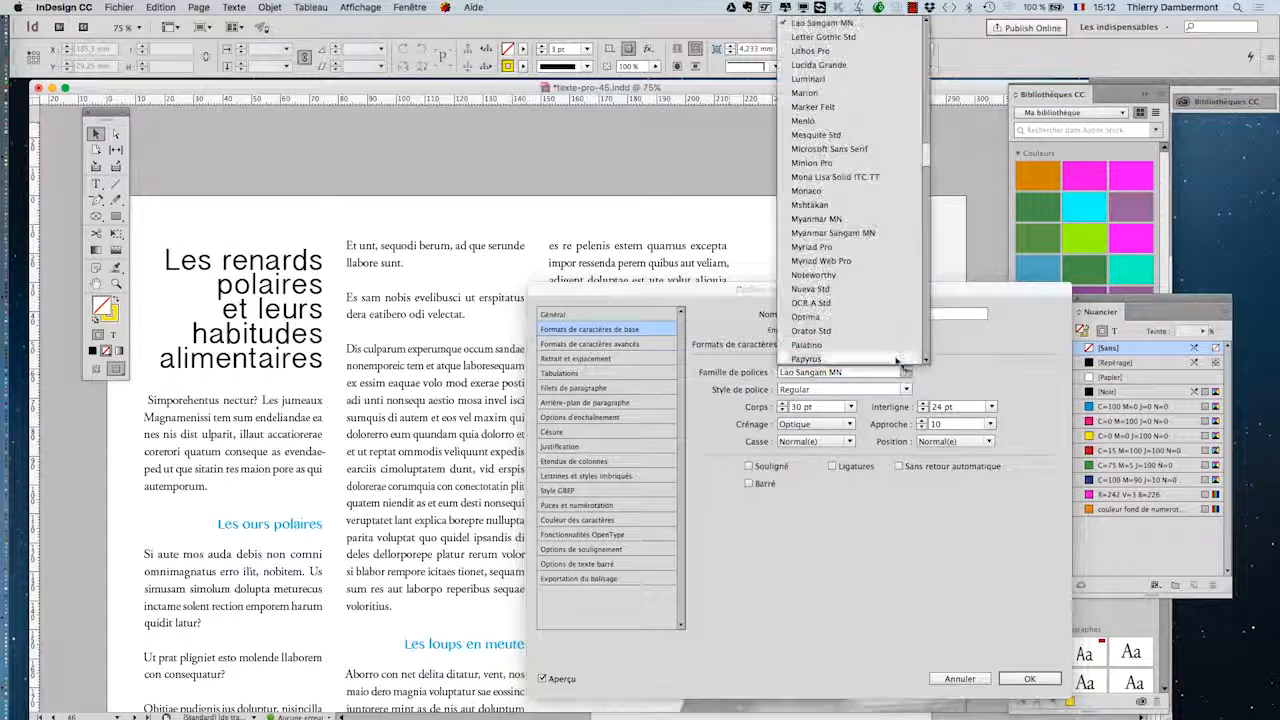
pyautogui.scroll(15, 838, 160)
pyautogui.click(838, 147)
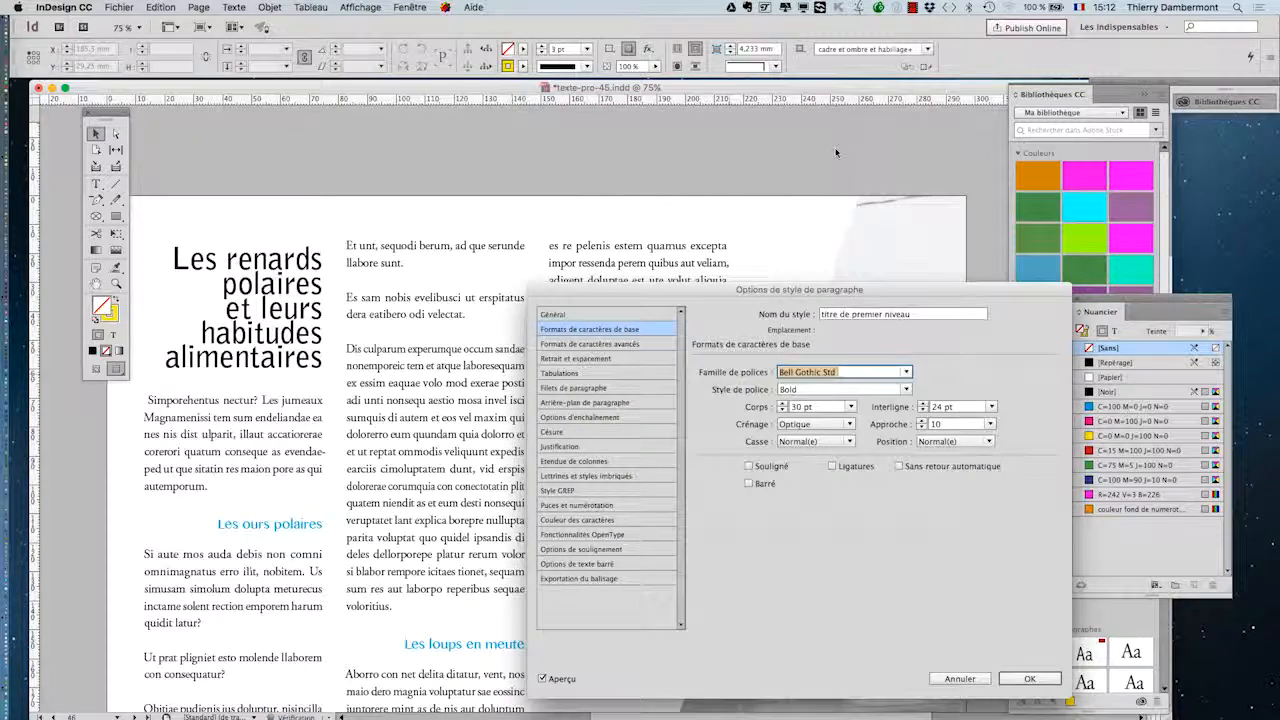
# Set the first-level heading style's font family to Apple Chancery and apply the style options
pyautogui.click(906, 372)
pyautogui.scroll(5, 830, 110)
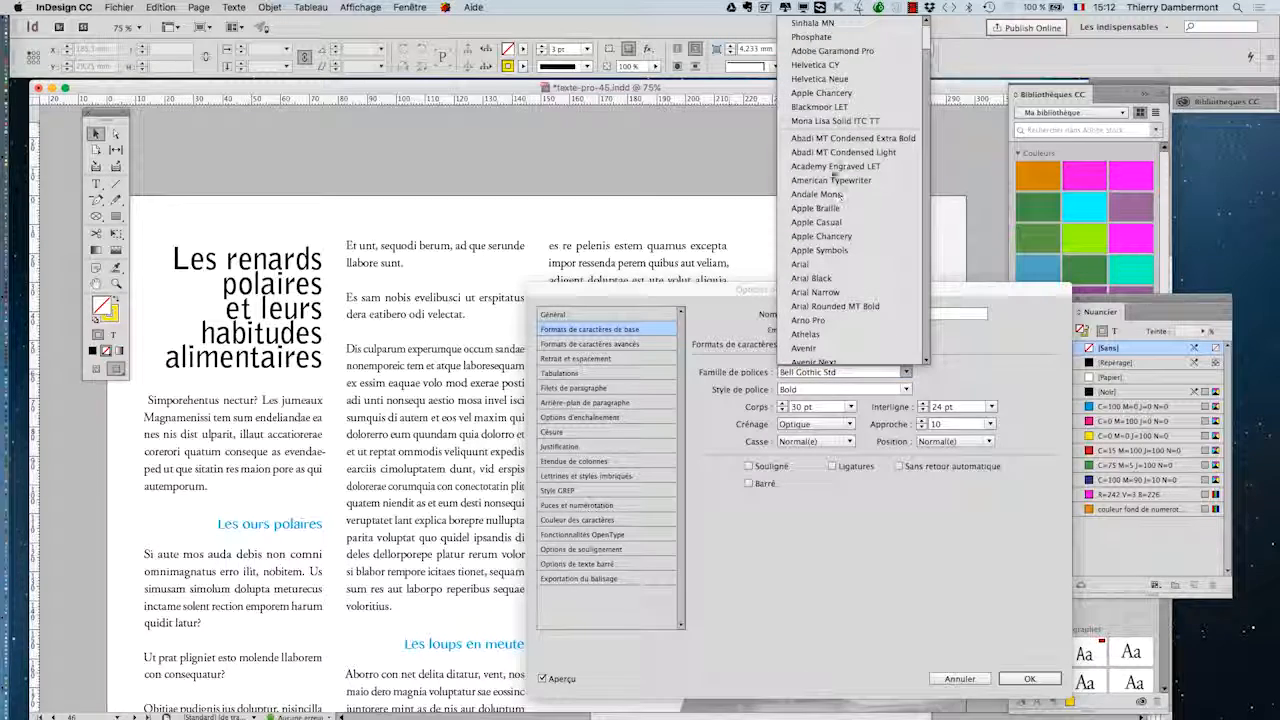
pyautogui.click(830, 97)
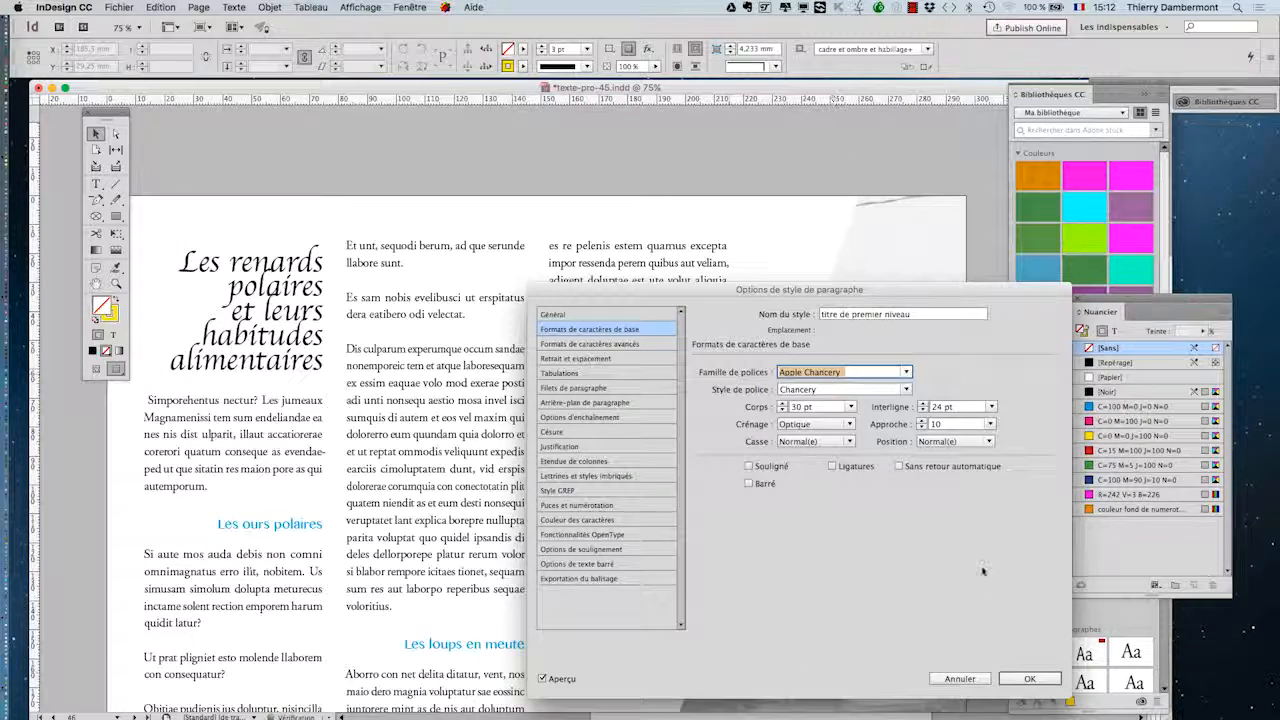
pyautogui.click(1028, 679)
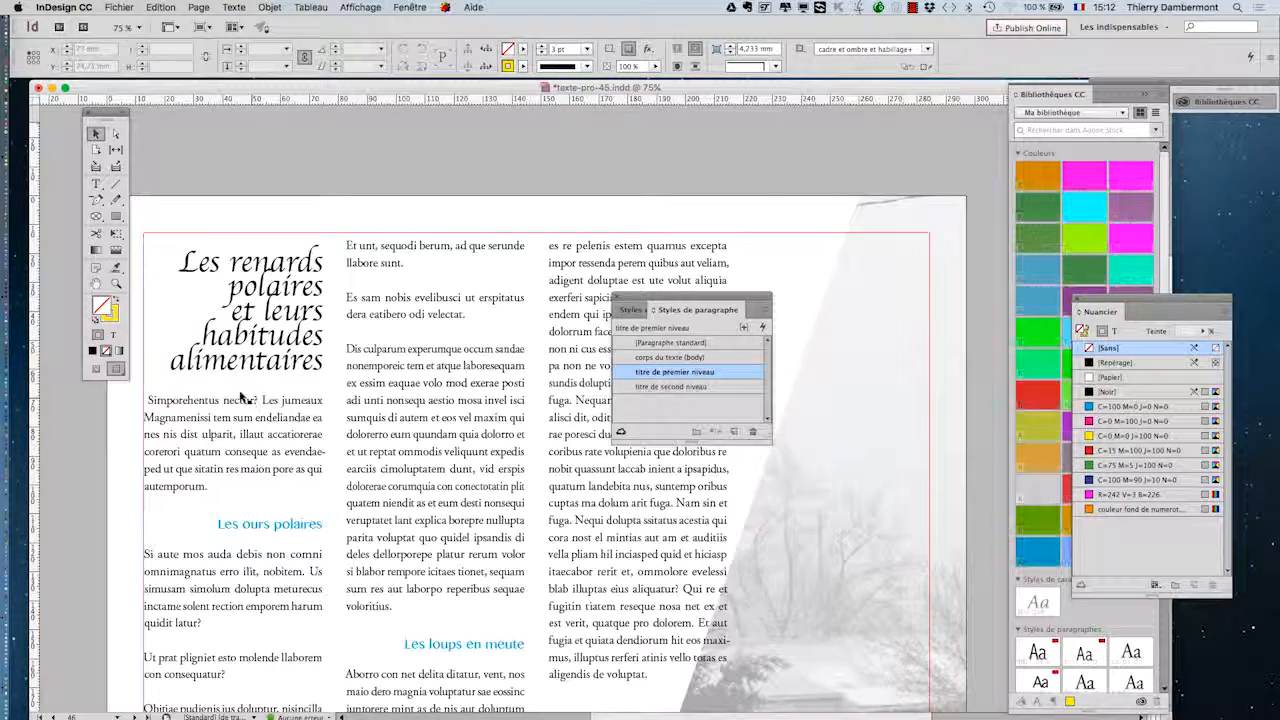
# Set the leading of the "titre de premier niveau" paragraph style to 32 pt in its basic character formats
pyautogui.doubleClick(709, 372)
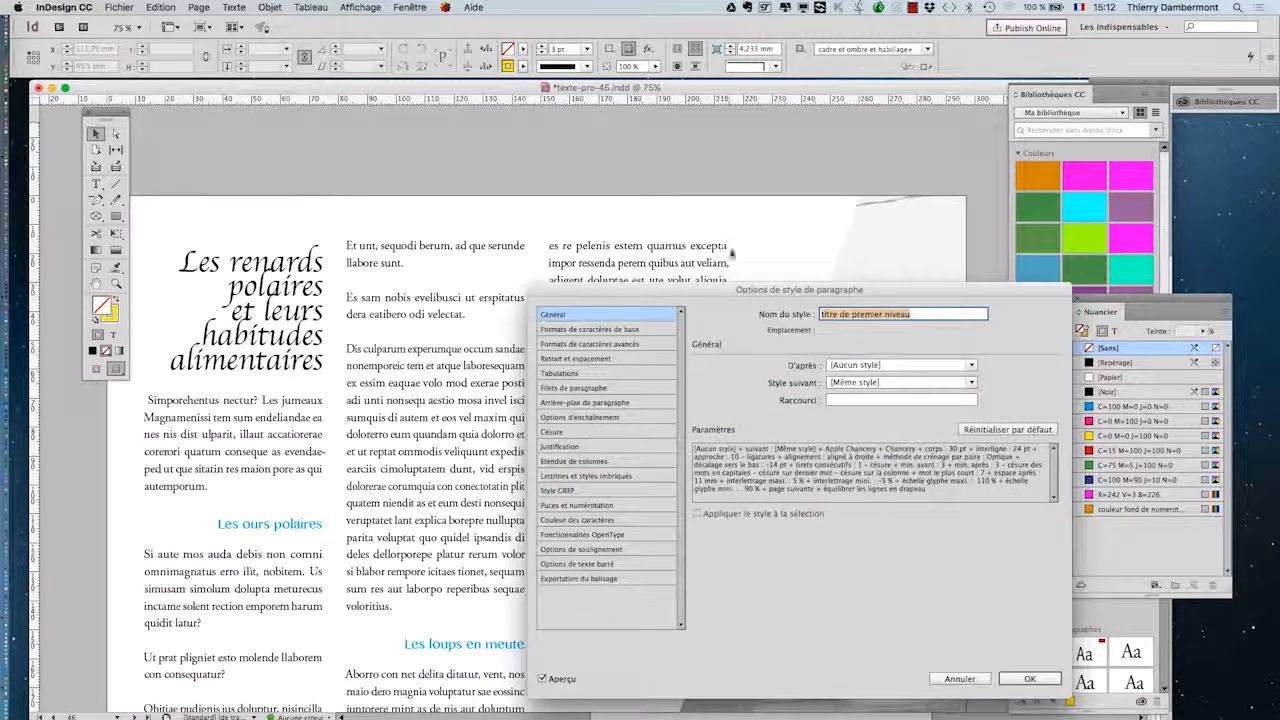
pyautogui.click(590, 329)
pyautogui.click(921, 403)
pyautogui.click(921, 403)
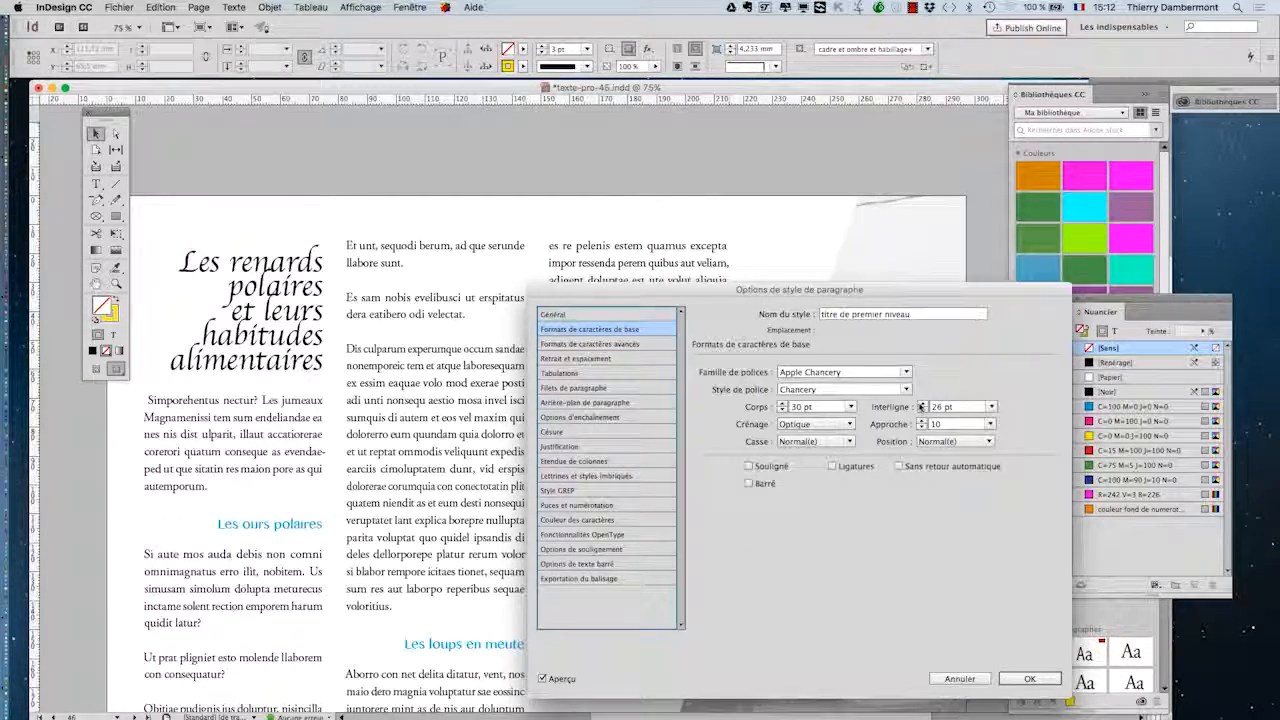
pyautogui.click(921, 403)
pyautogui.click(921, 403)
pyautogui.click(921, 403)
pyautogui.click(921, 403)
pyautogui.click(921, 403)
pyautogui.click(921, 403)
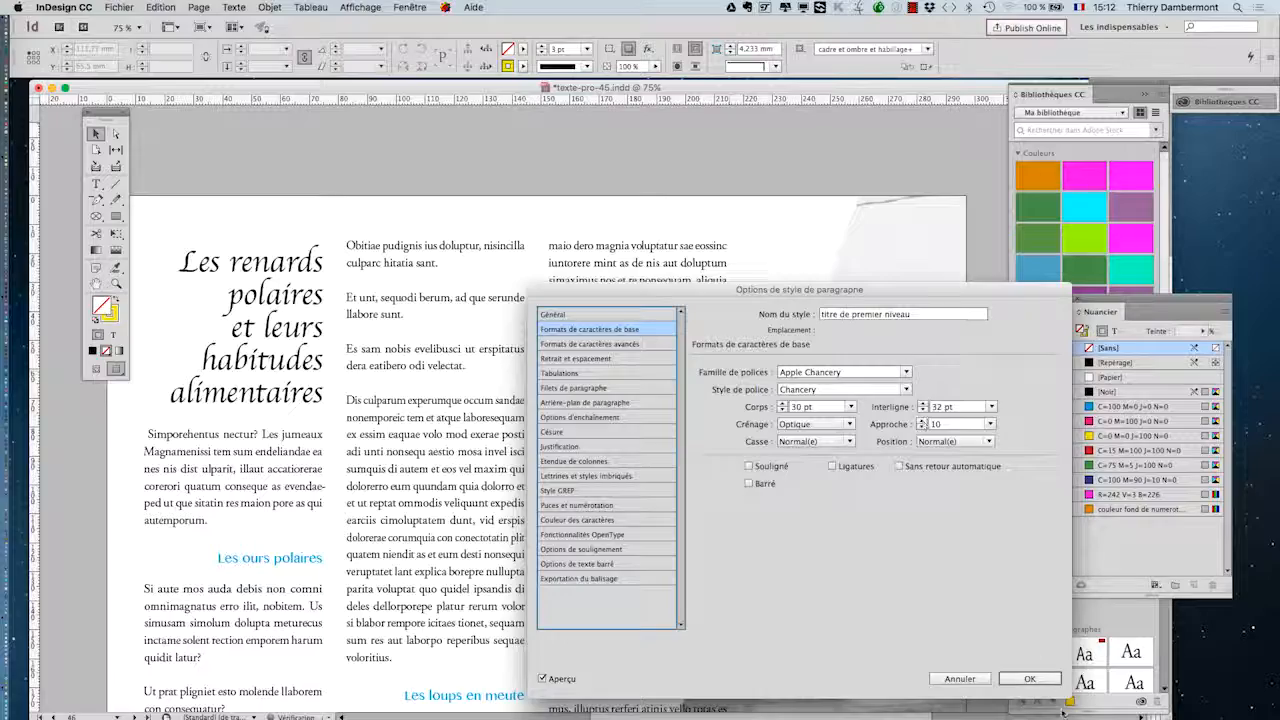
pyautogui.click(1030, 679)
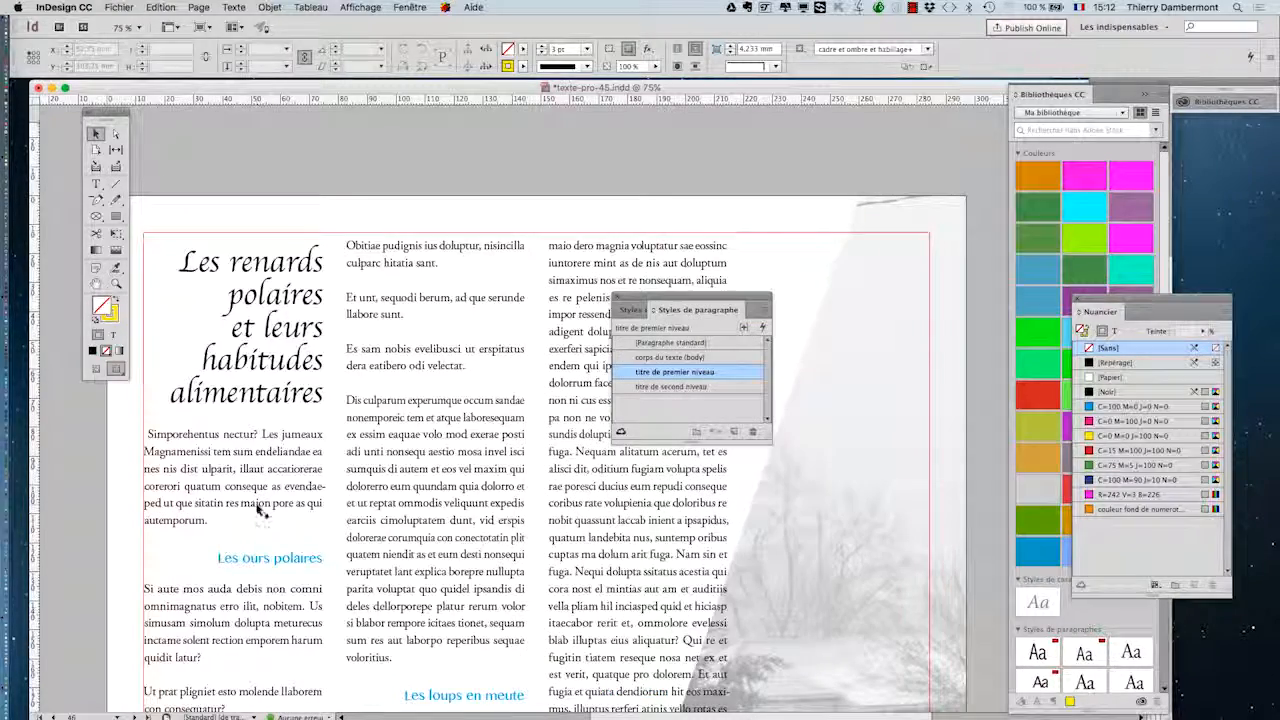
# Check which style the "titre de second niveau" paragraph style is based on in its general options
pyautogui.scroll(2, 264, 566)
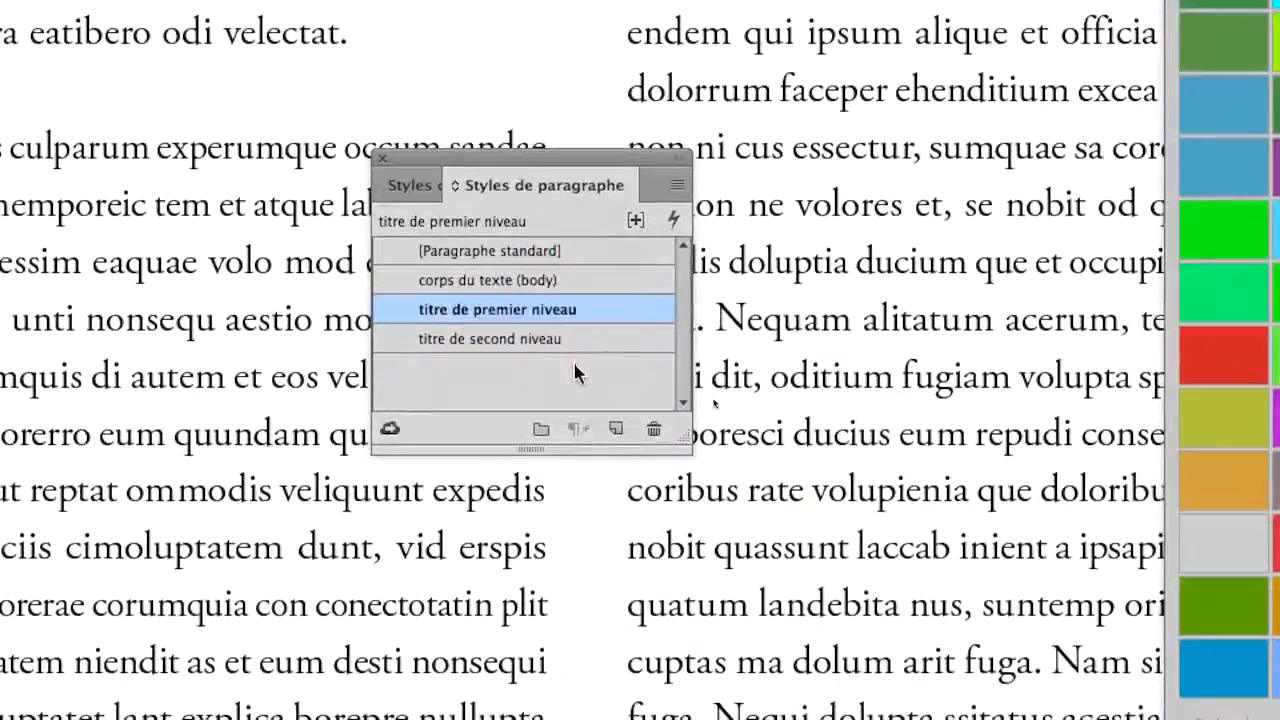
pyautogui.click(662, 456)
pyautogui.doubleClick(583, 360)
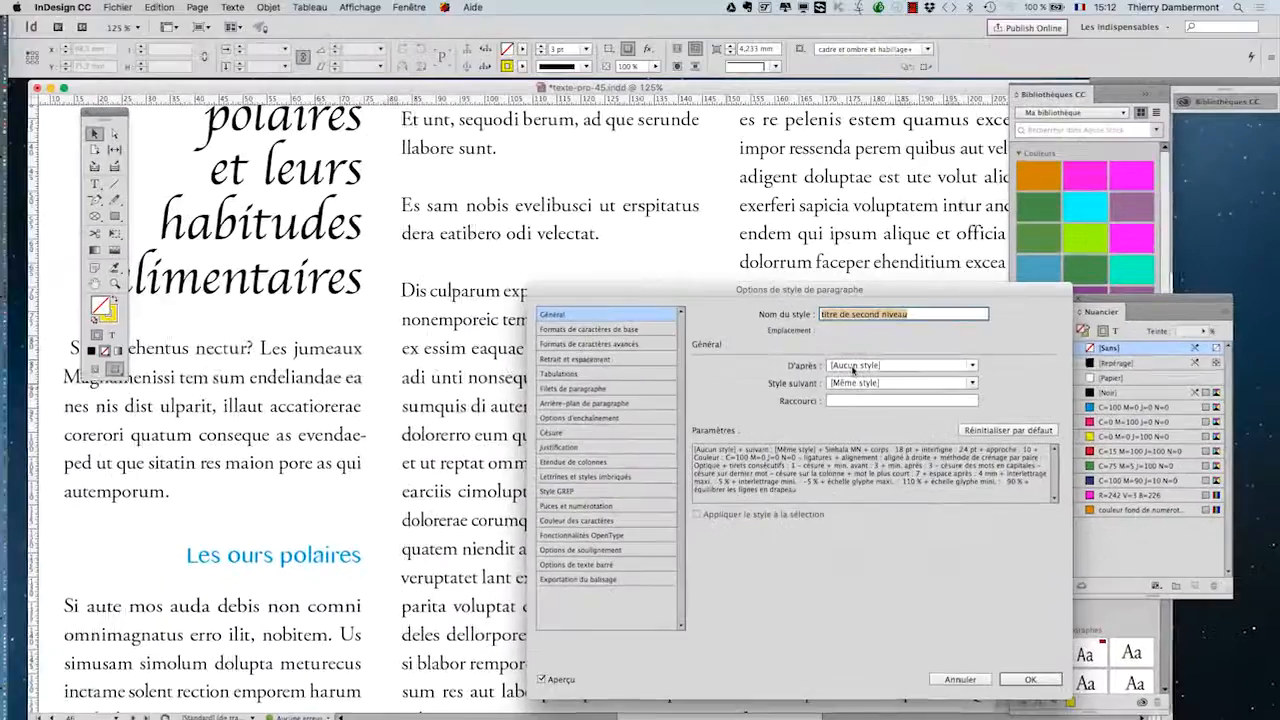
pyautogui.click(1052, 683)
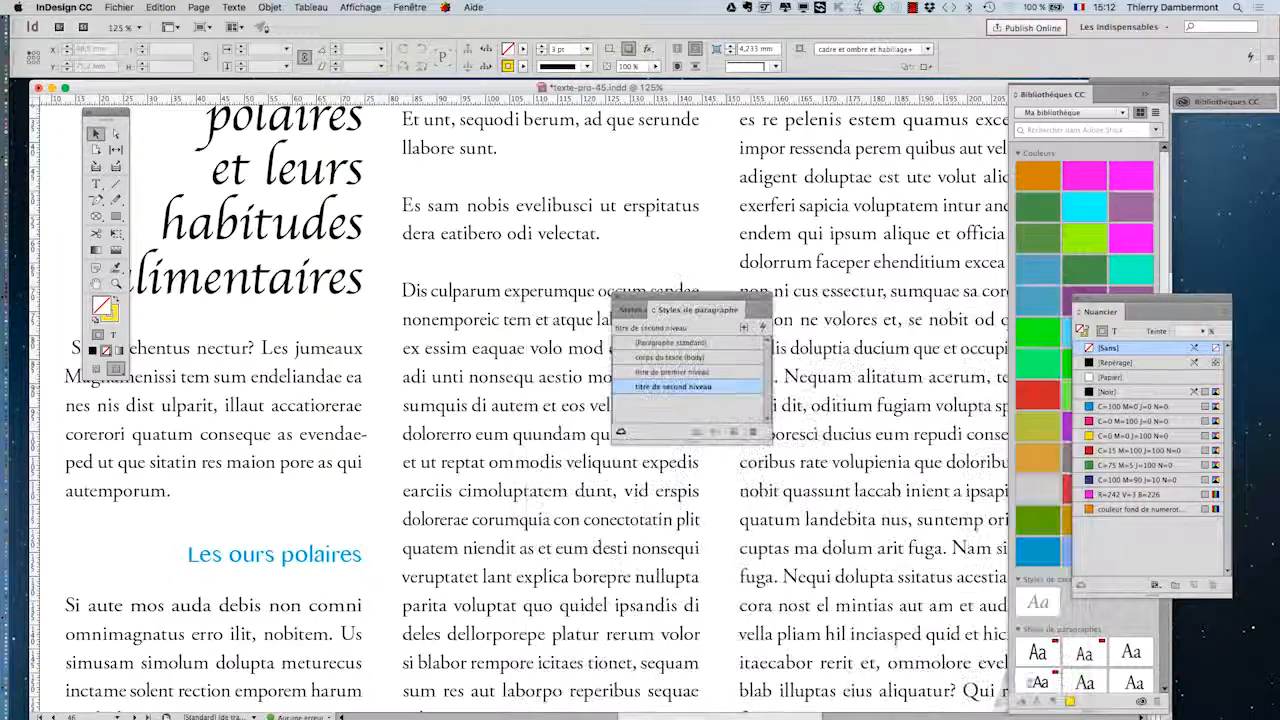
# Move the paragraph styles list off the page and change the "titre de premier niveau" style's font family to Phosphate Inline
pyautogui.scroll(-2, 377, 425)
pyautogui.scroll(-1, 377, 425)
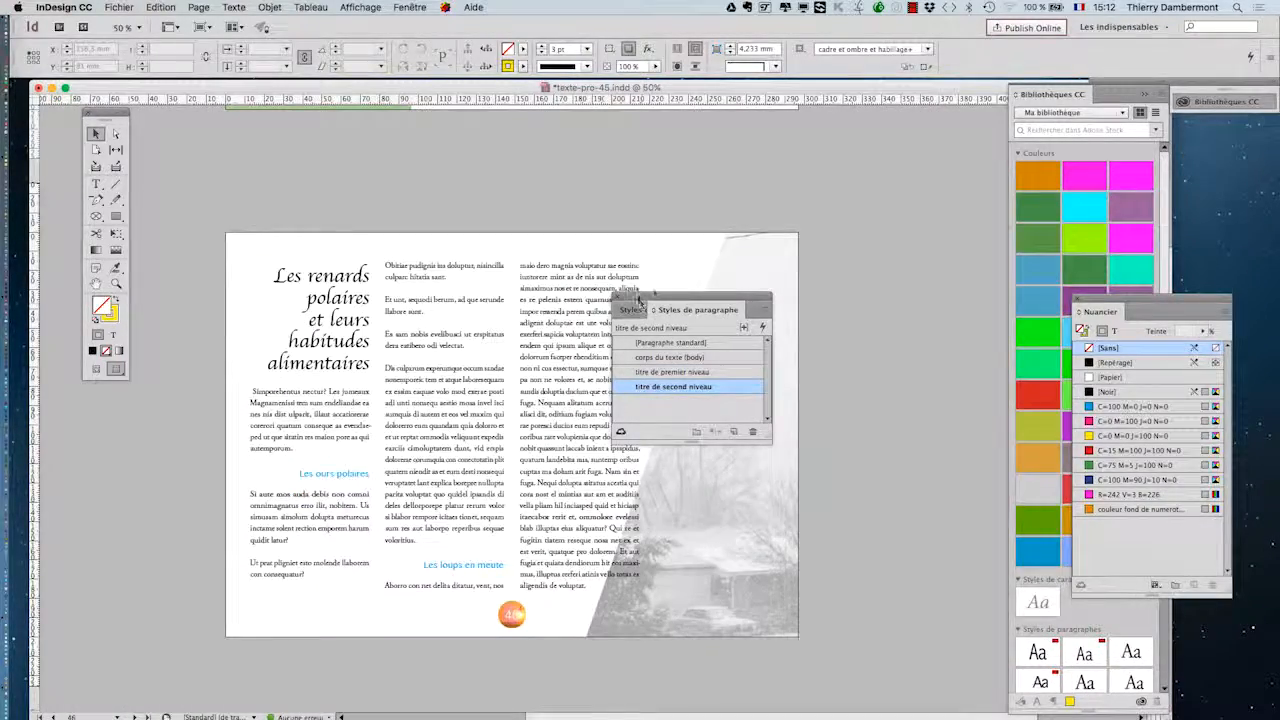
pyautogui.moveTo(642, 298); pyautogui.dragTo(861, 206)
pyautogui.click(938, 282)
pyautogui.doubleClick(938, 282)
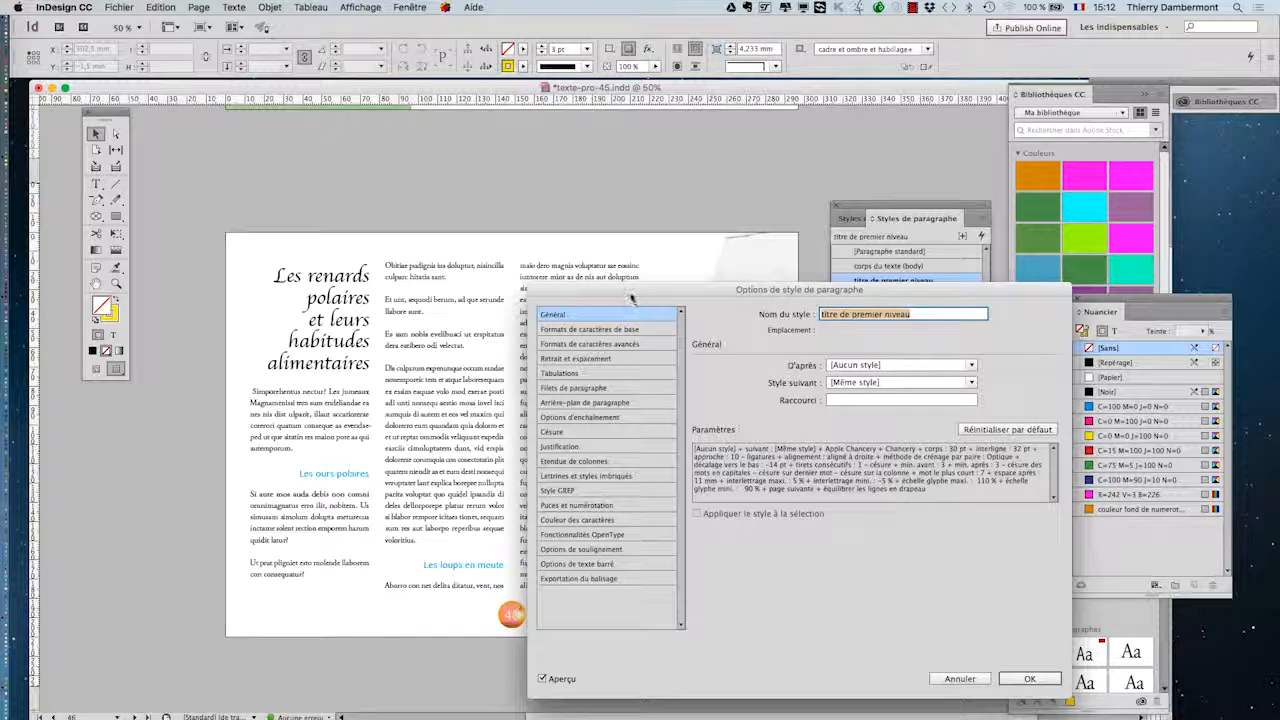
pyautogui.moveTo(631, 297); pyautogui.dragTo(667, 195)
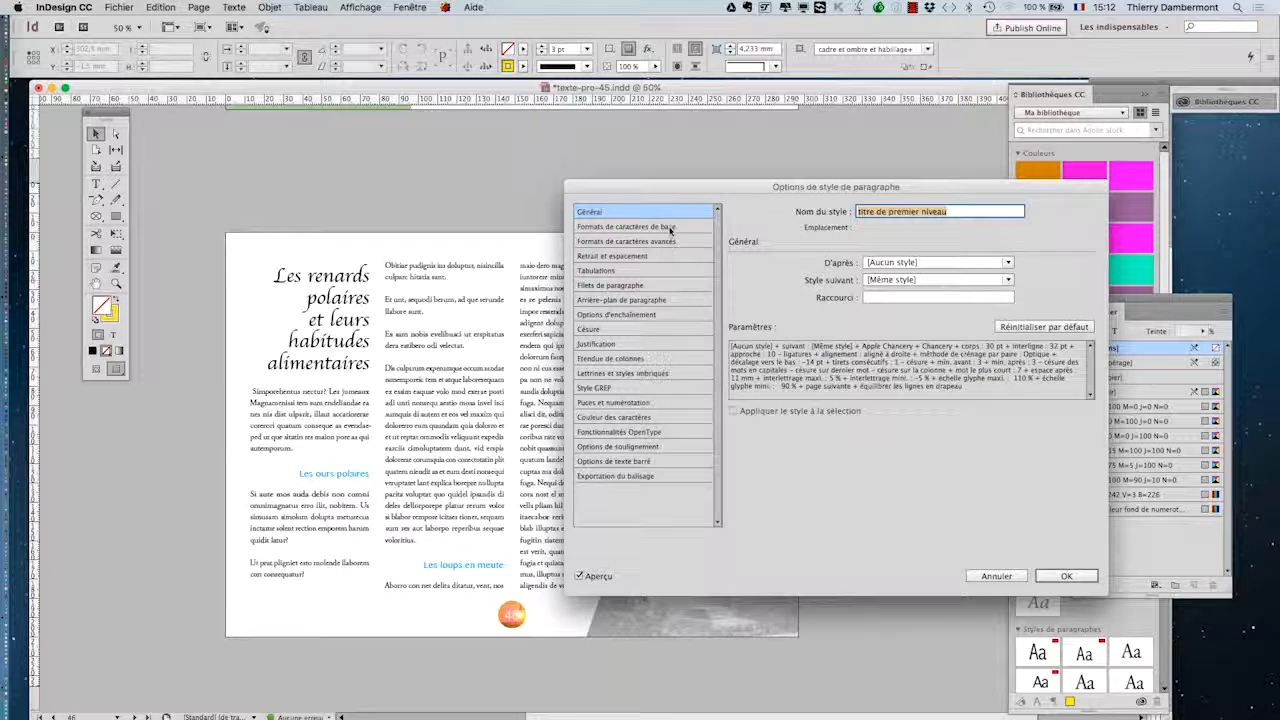
pyautogui.click(670, 229)
pyautogui.click(884, 271)
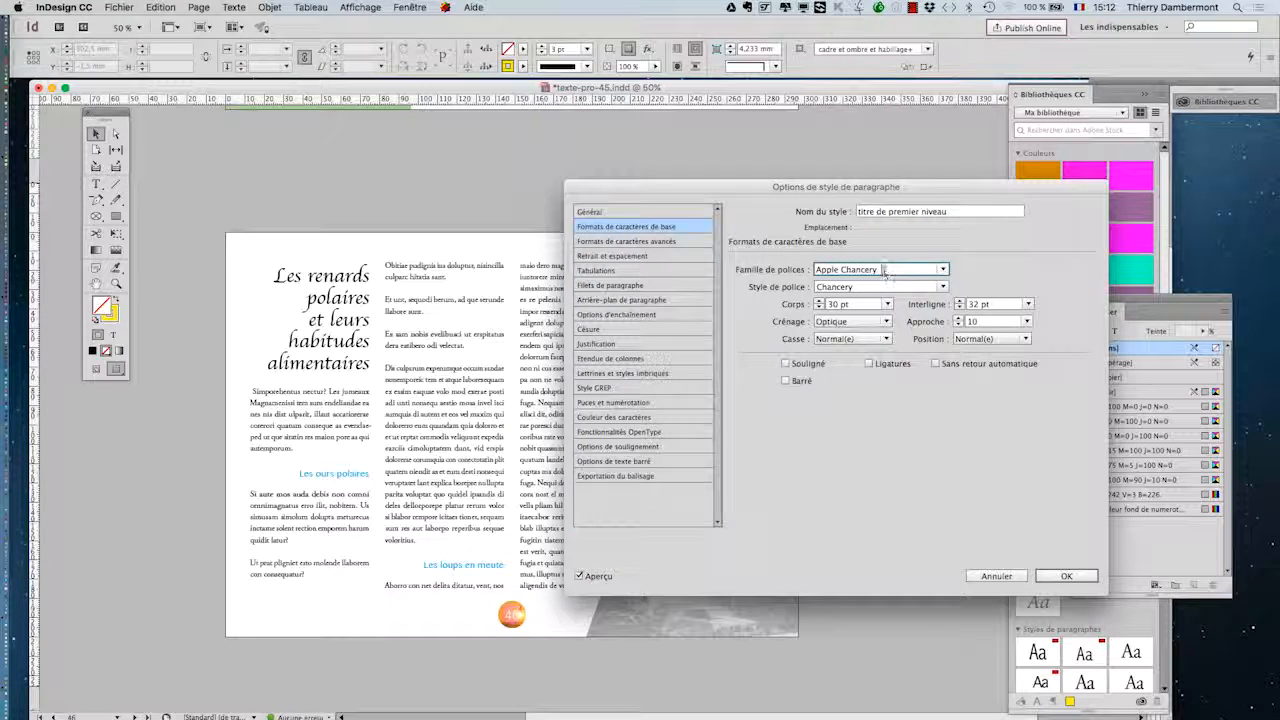
pyautogui.press('Down')
pyautogui.press('Down')
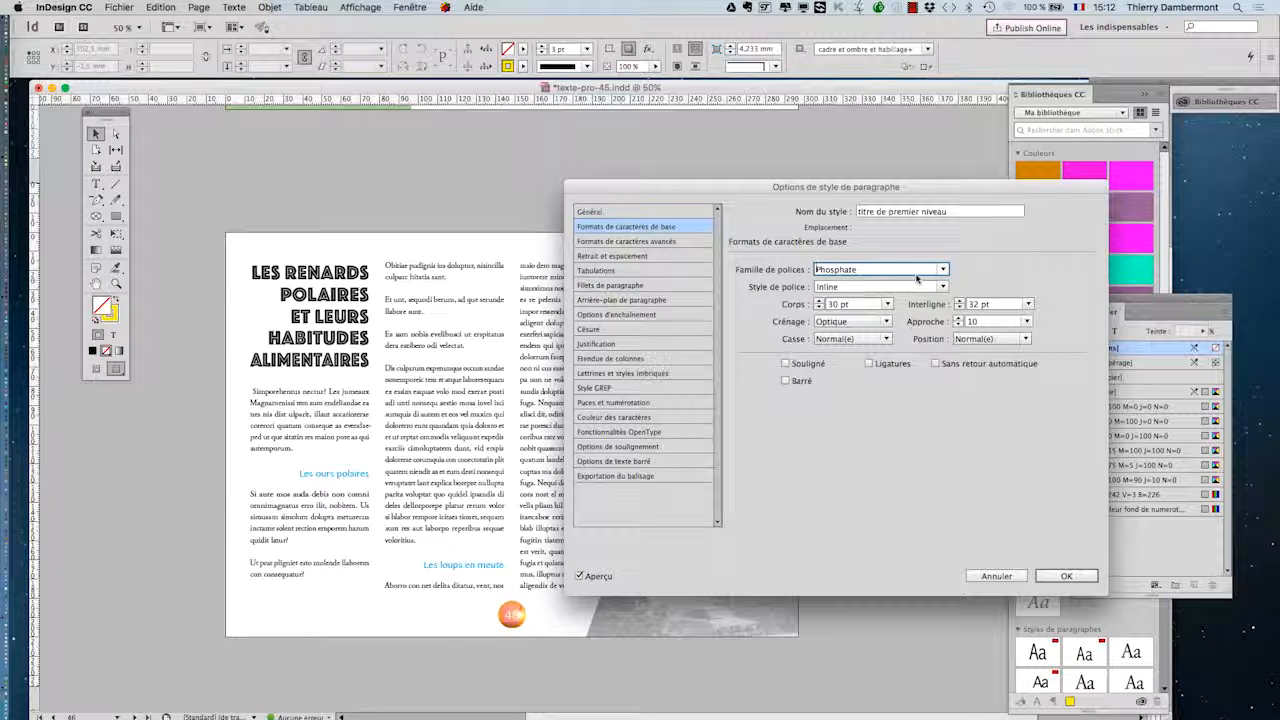
pyautogui.click(1062, 576)
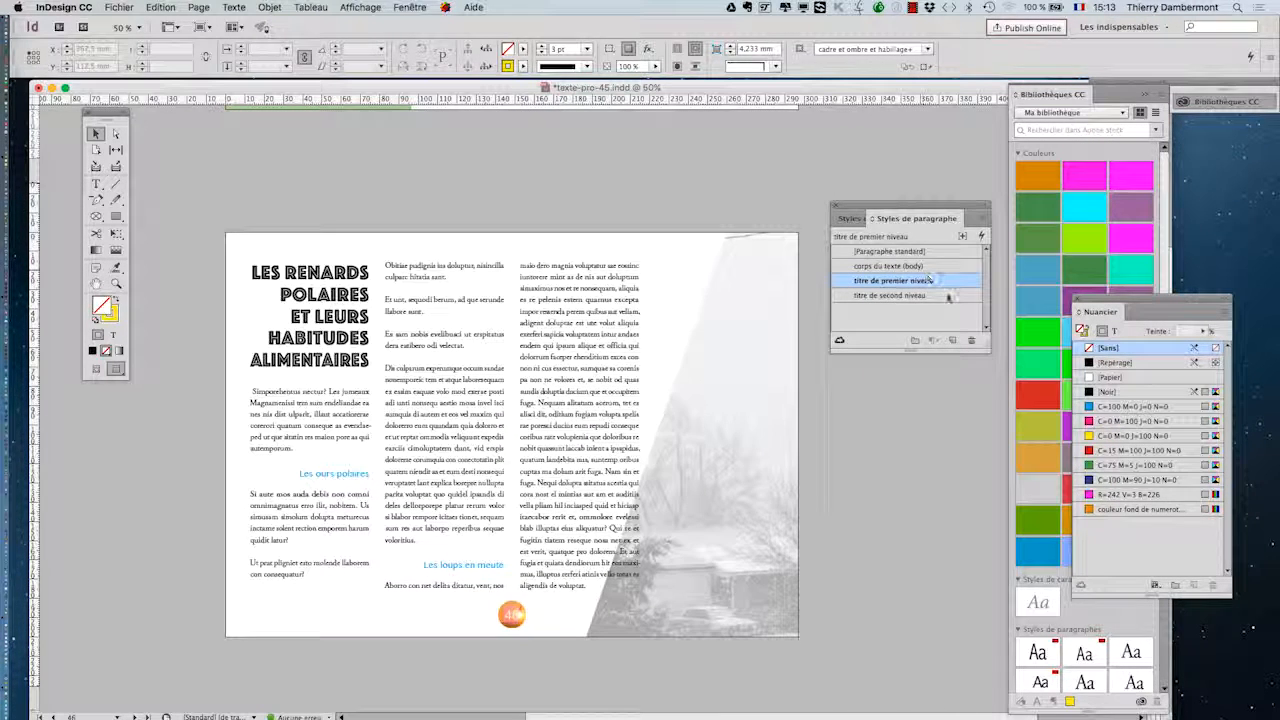
# In the "titre de second niveau" paragraph style, set the font family to Helvetica CY and the tracking to 75
pyautogui.doubleClick(925, 298)
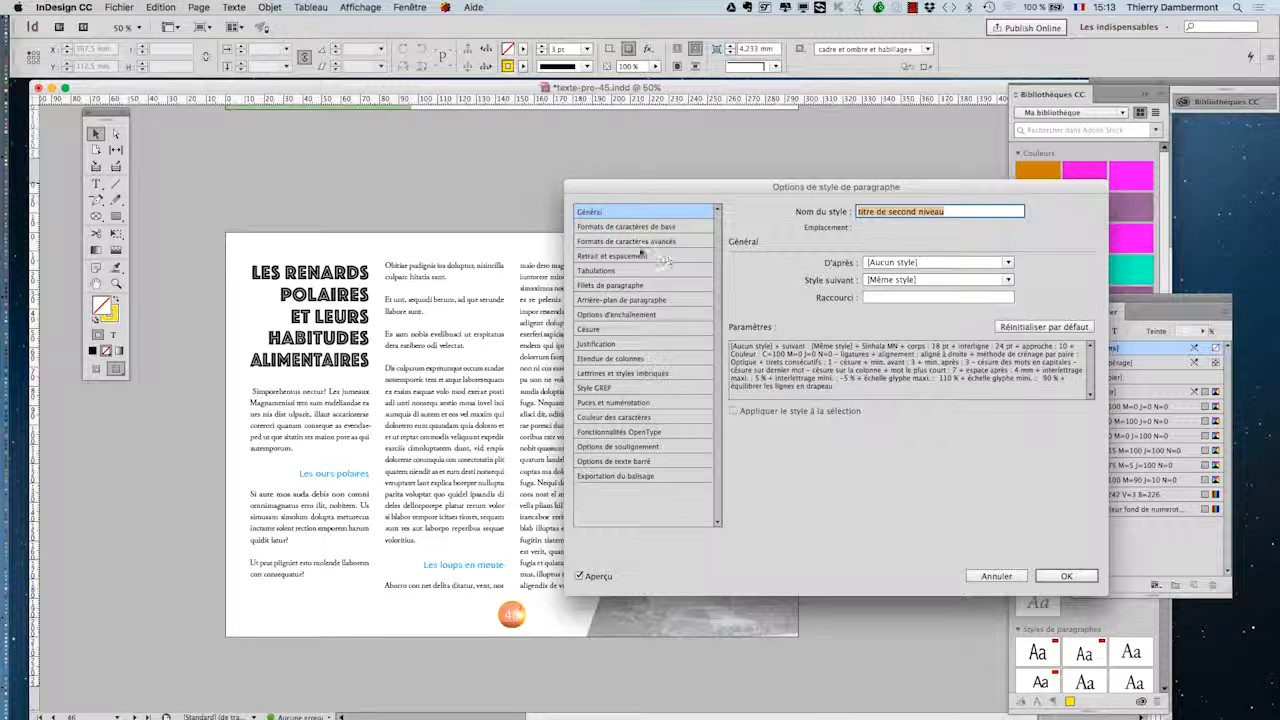
pyautogui.click(645, 227)
pyautogui.click(882, 268)
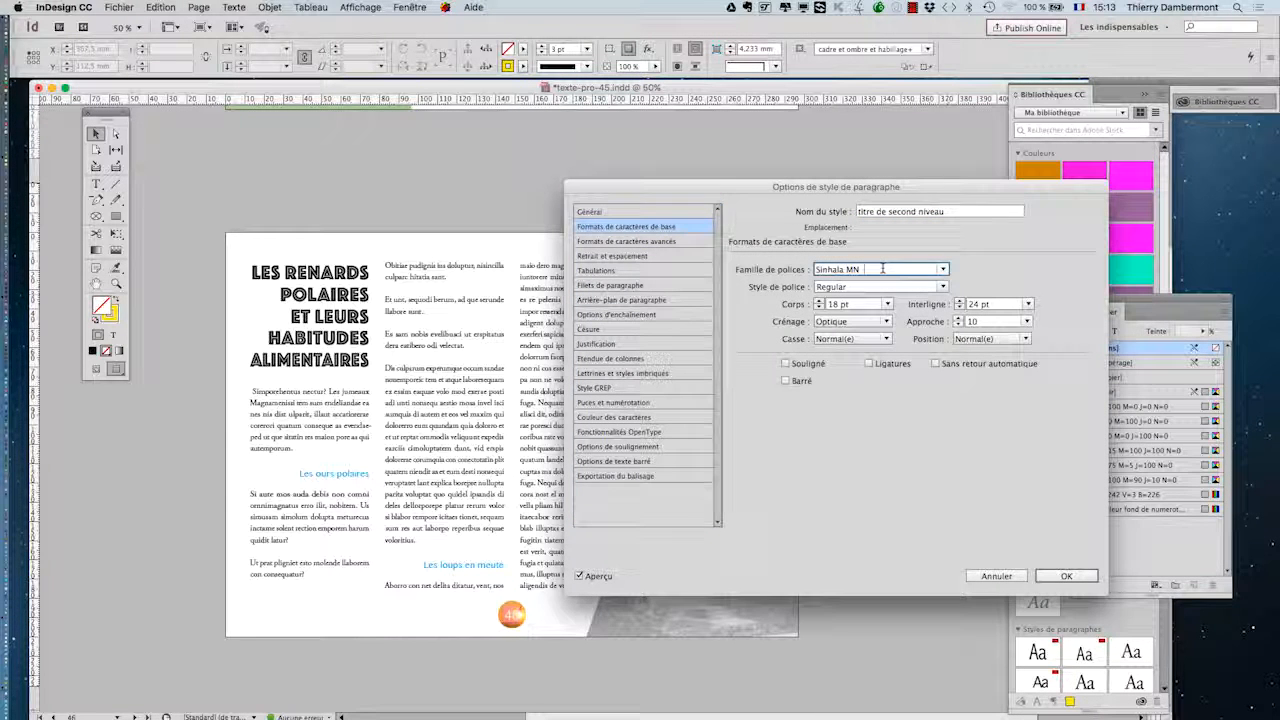
pyautogui.press('Down')
pyautogui.press('Down')
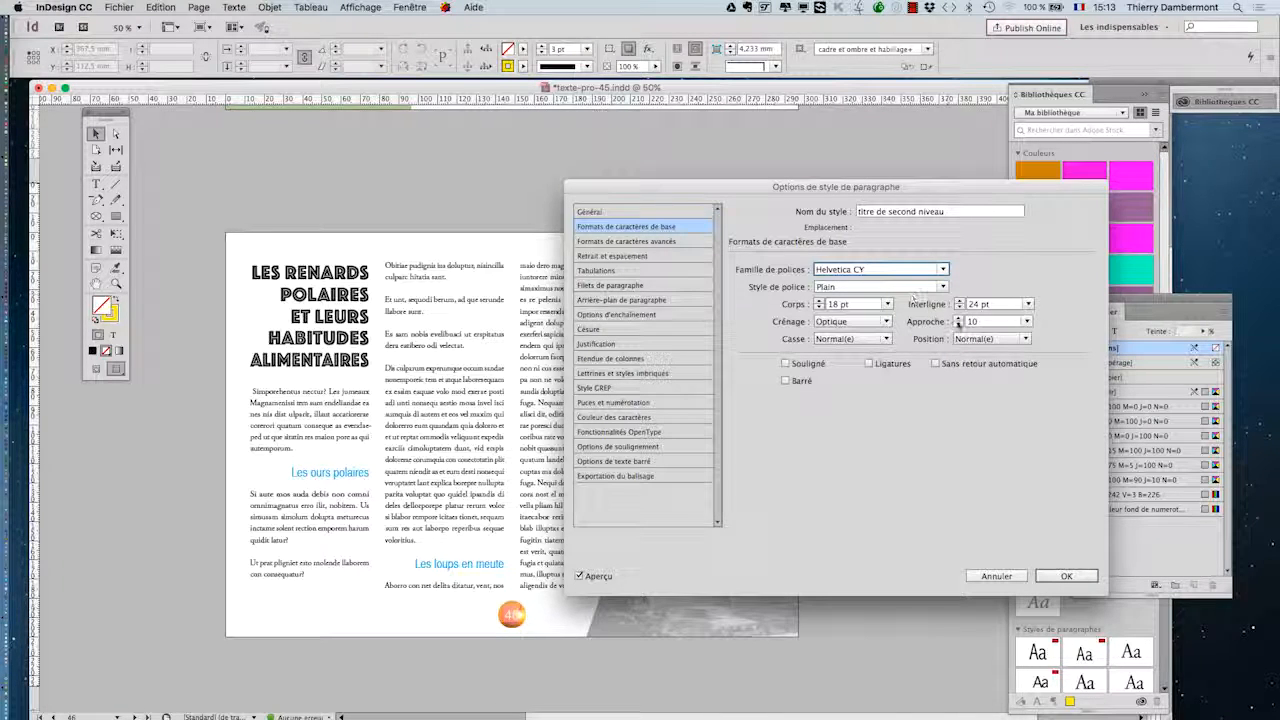
pyautogui.click(958, 318)
pyautogui.click(958, 318)
pyautogui.click(958, 318)
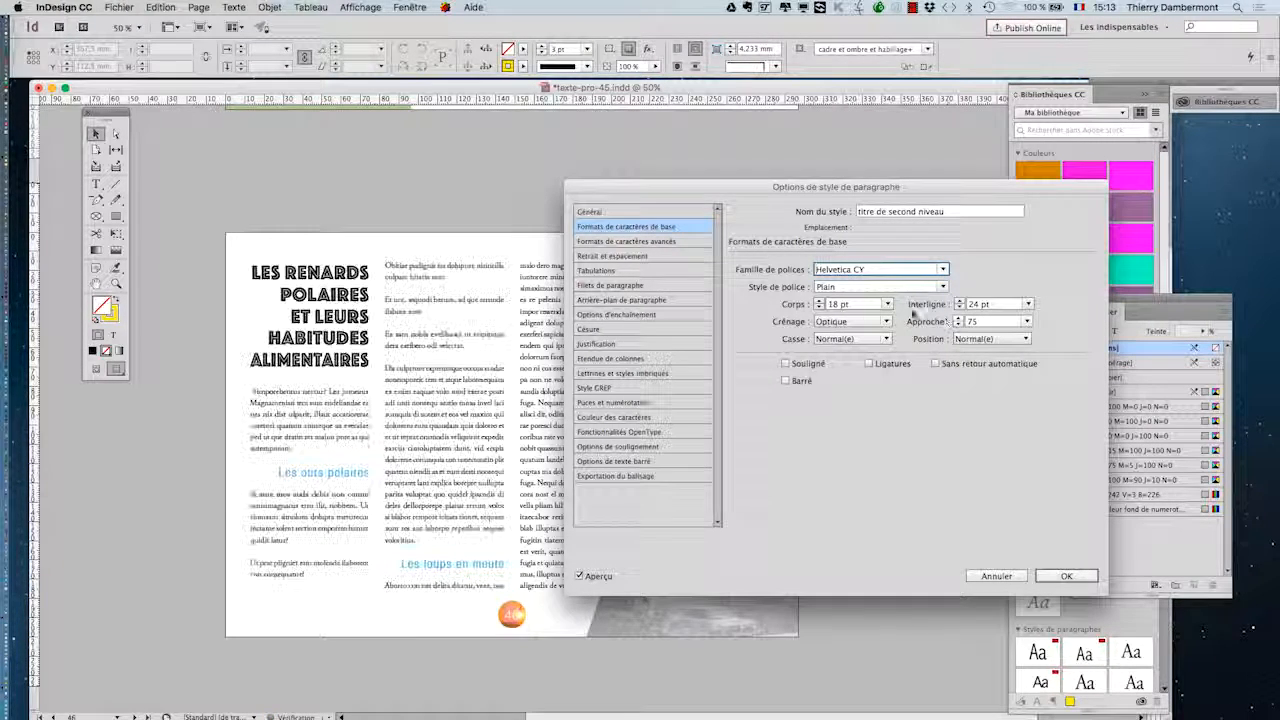
# Set the second-level heading style's font size to 20 pt and apply the style options
pyautogui.click(819, 300)
pyautogui.click(819, 300)
pyautogui.keyDown('shift'); pyautogui.click(819, 301); pyautogui.keyUp('shift')
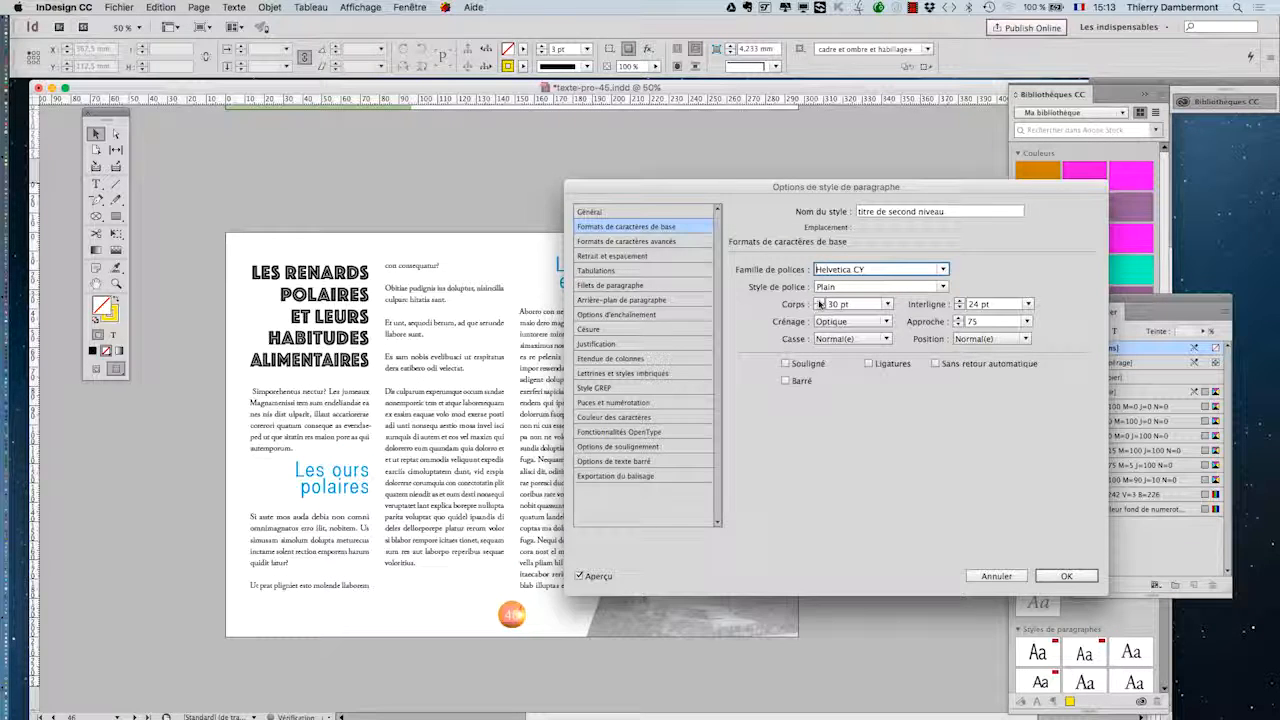
pyautogui.keyDown('shift'); pyautogui.click(819, 308); pyautogui.keyUp('shift')
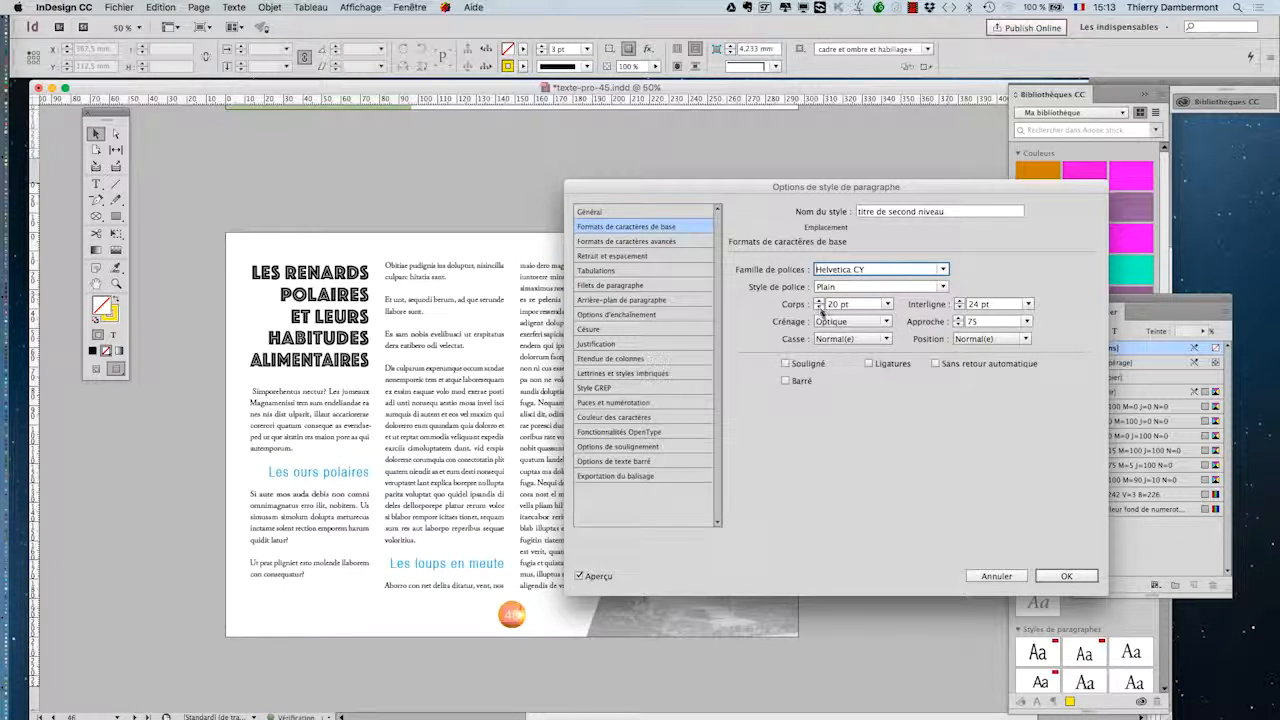
pyautogui.click(1060, 575)
pyautogui.click(895, 620)
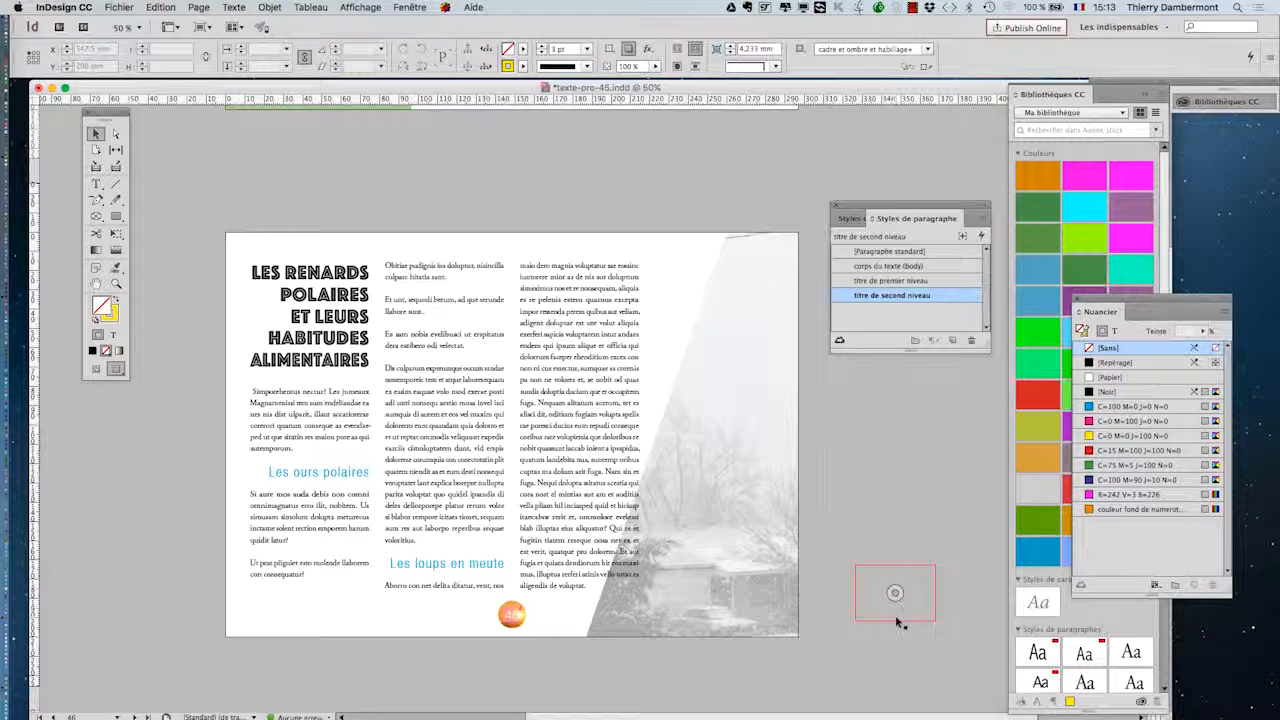
pyautogui.click(826, 691)
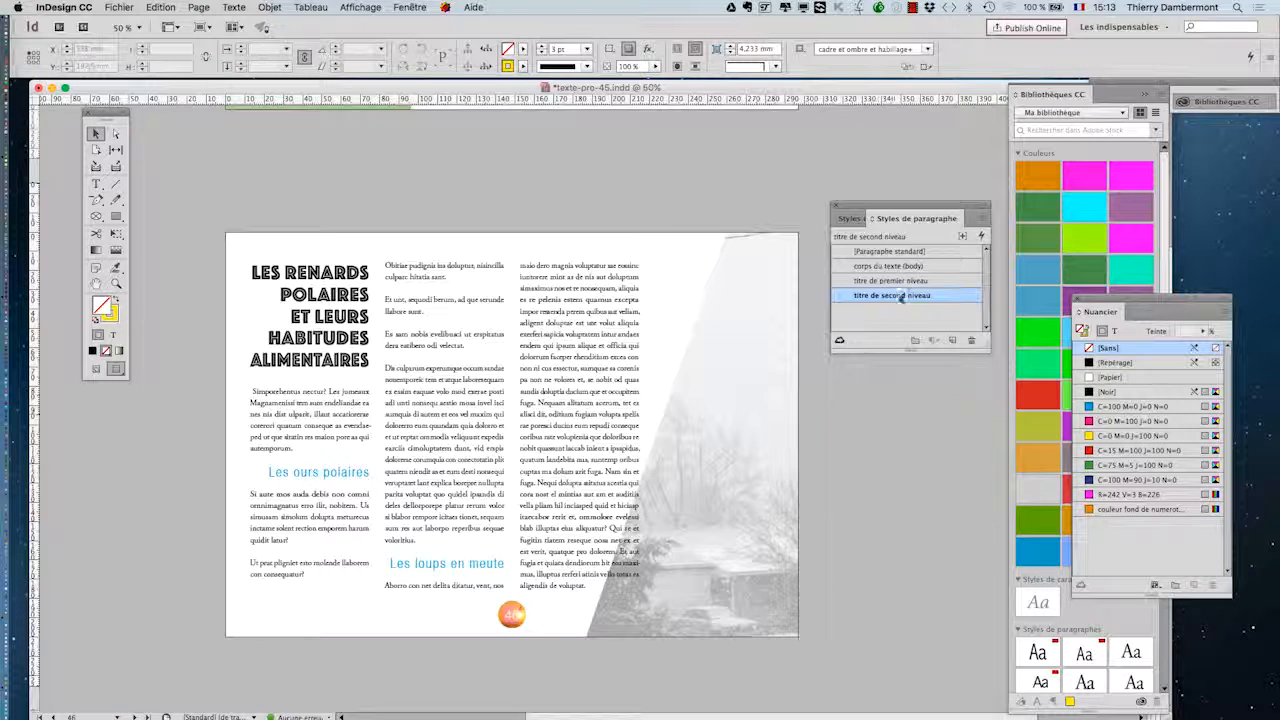
# Set the "titre de premier niveau" paragraph style's font size to 20 pt and its leading to 22 pt
pyautogui.doubleClick(940, 283)
pyautogui.click(680, 227)
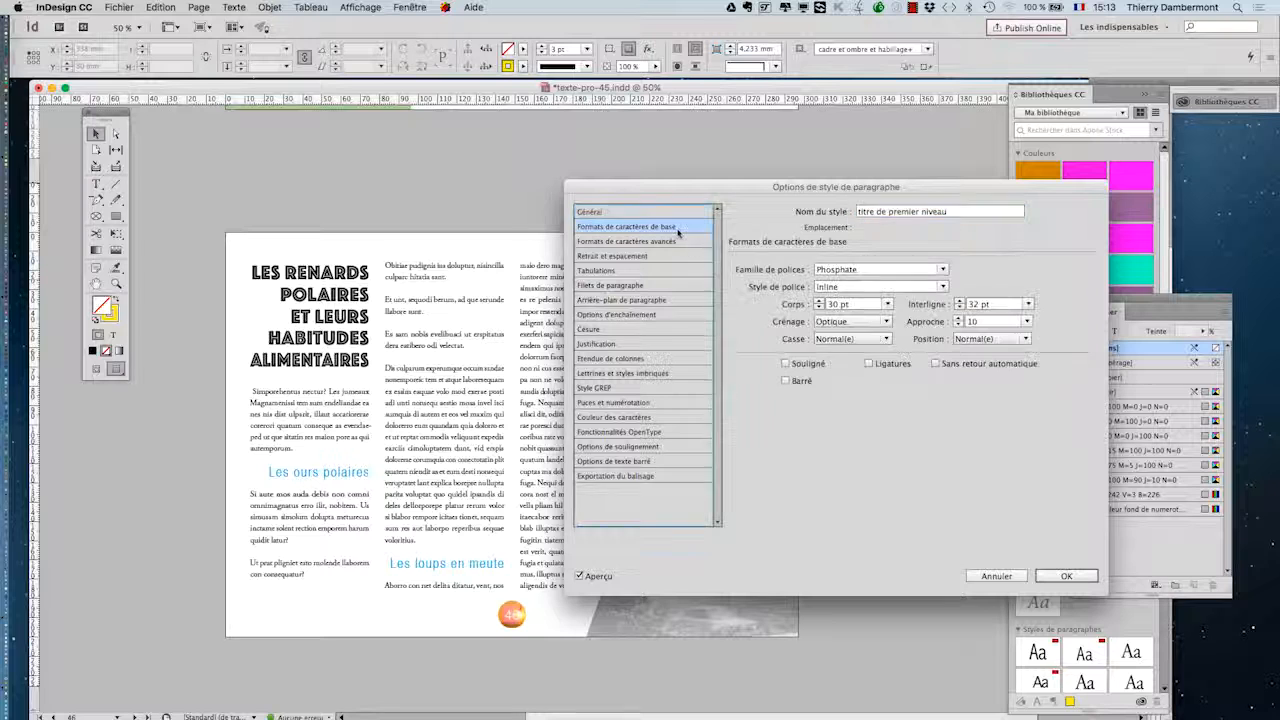
pyautogui.keyDown('shift'); pyautogui.click(819, 307); pyautogui.keyUp('shift')
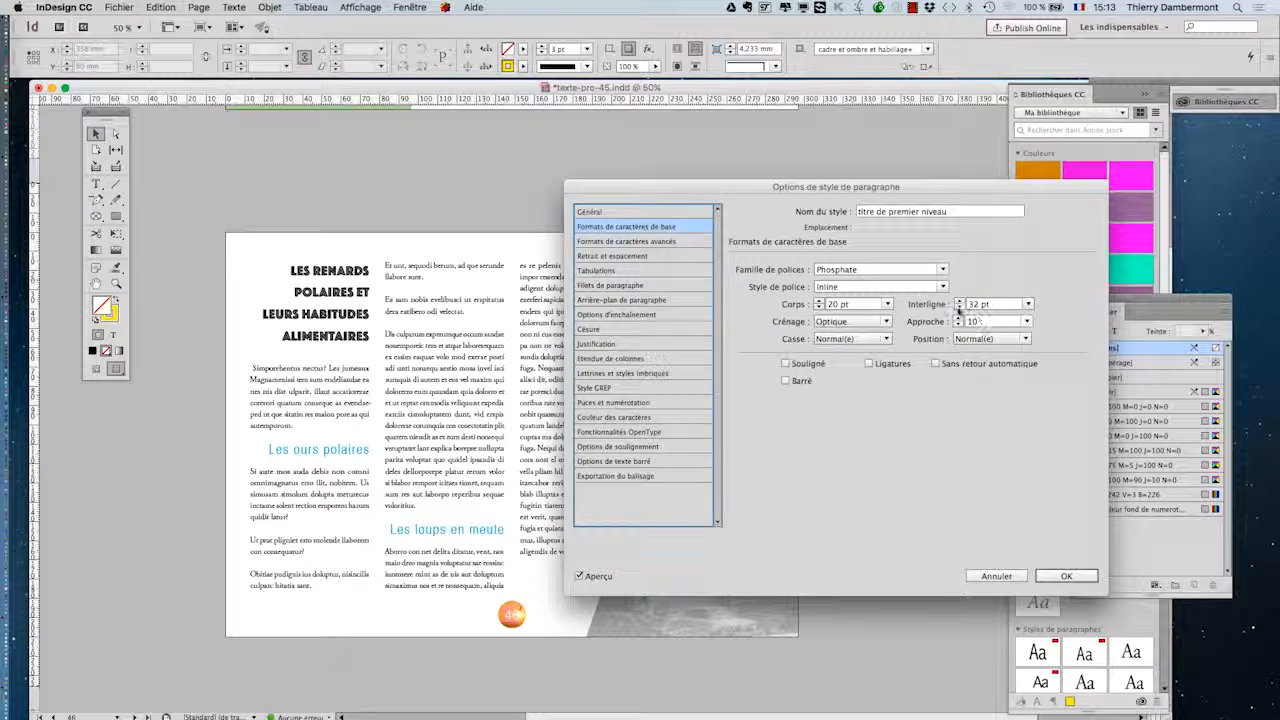
pyautogui.click(958, 308)
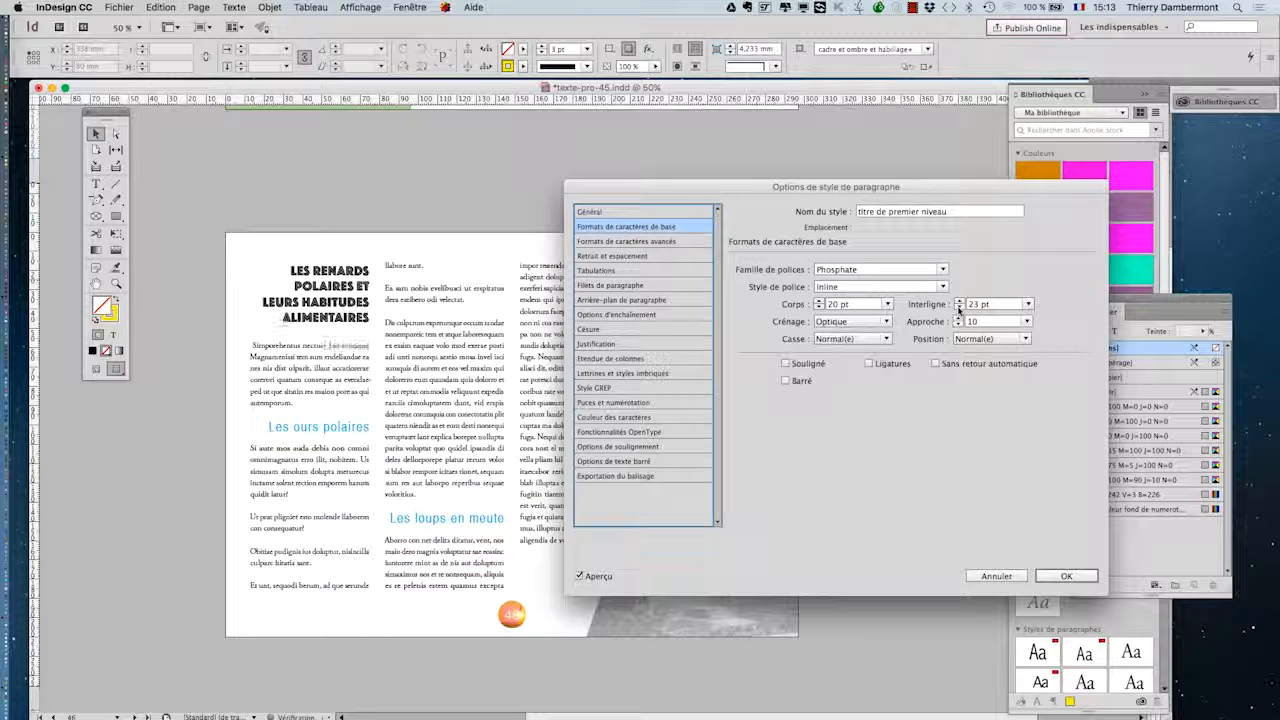
pyautogui.click(958, 308)
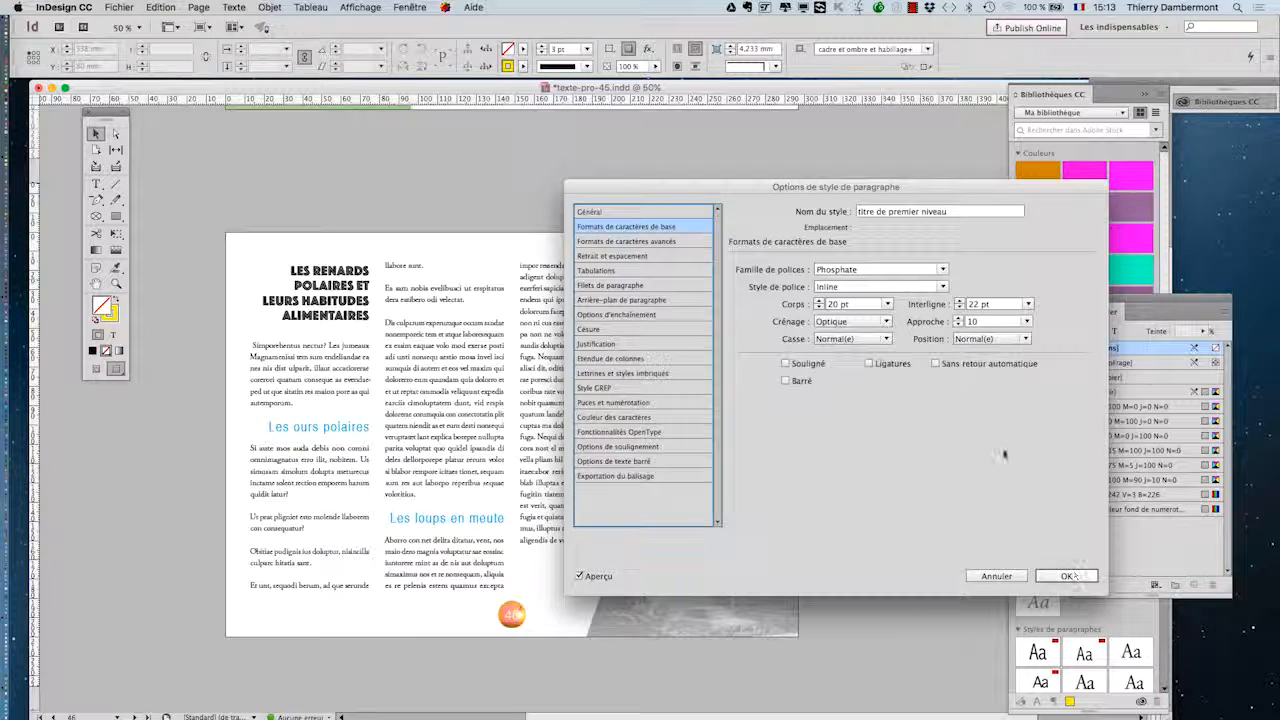
# Set the tint of the first-level heading style's black character colour to 40% and apply the style options
pyautogui.click(636, 419)
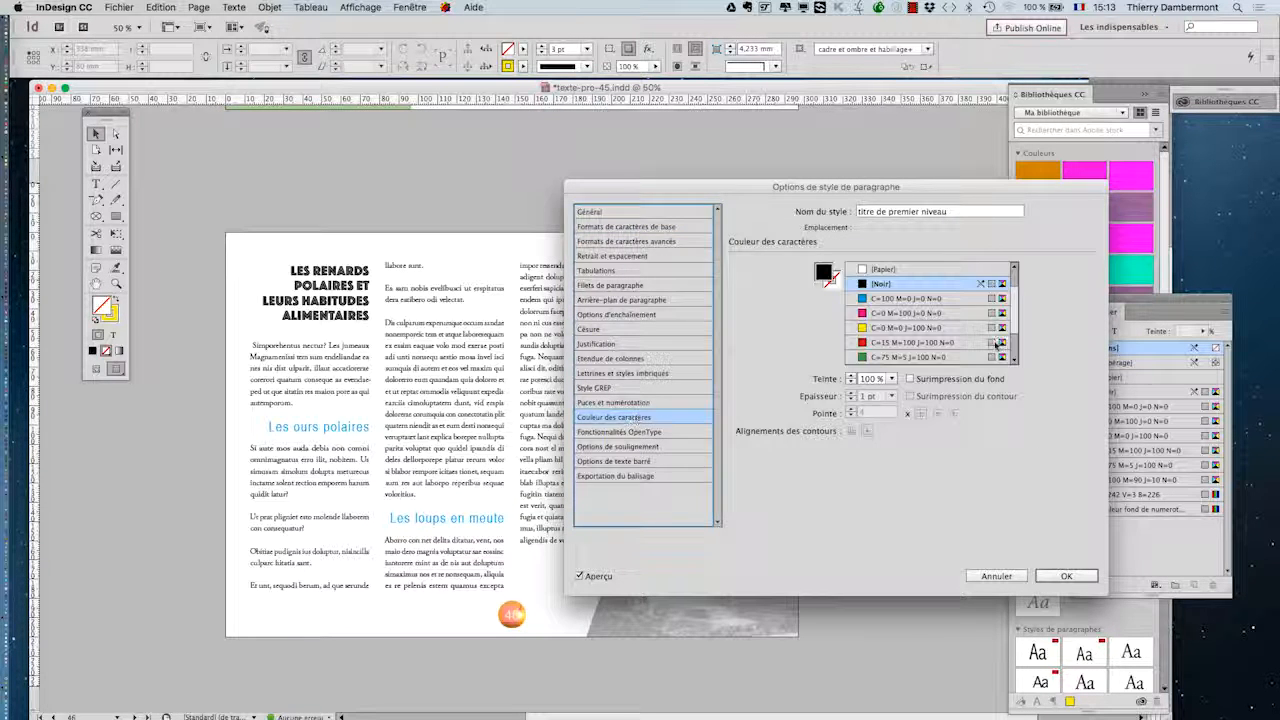
pyautogui.click(904, 379)
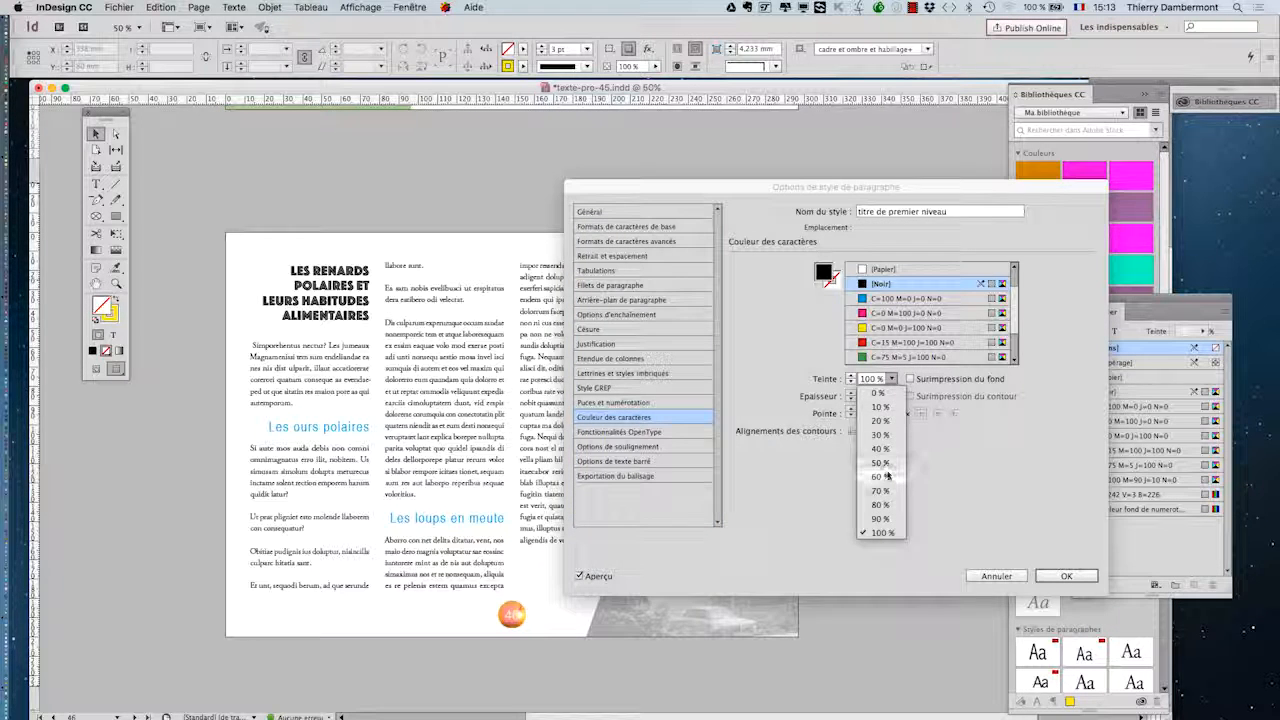
pyautogui.click(886, 457)
pyautogui.click(1055, 579)
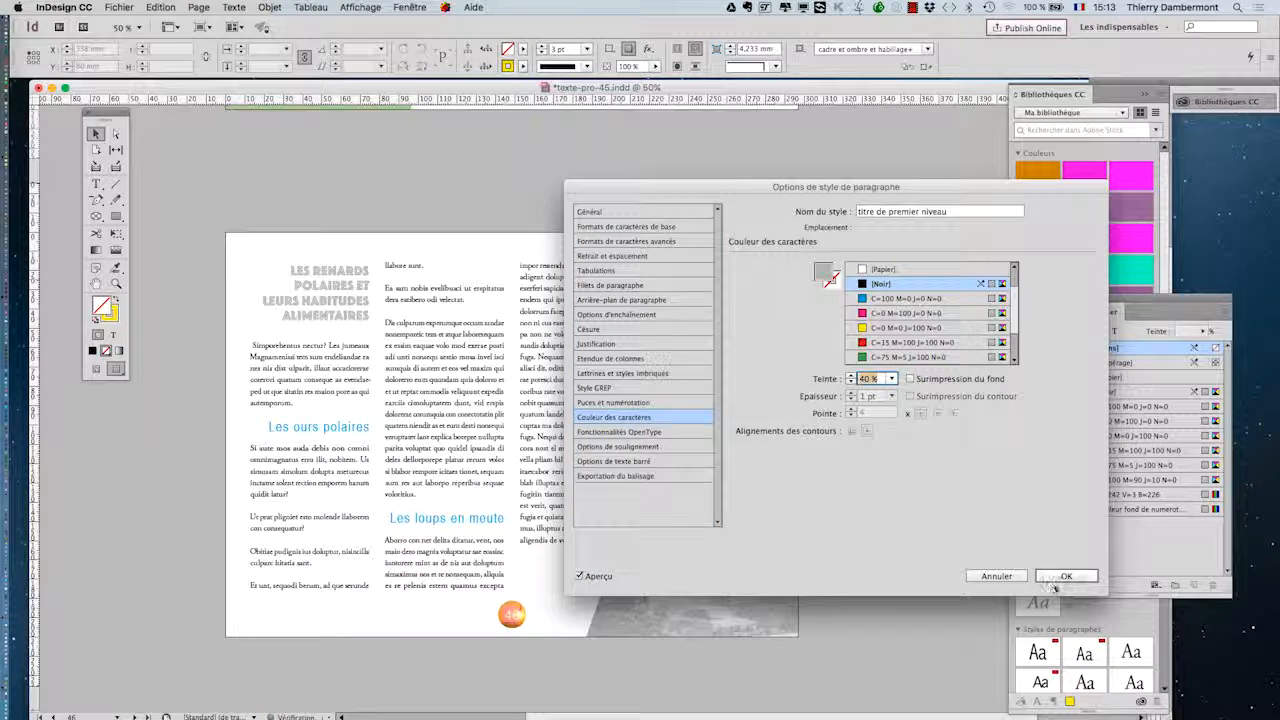
pyautogui.click(892, 379)
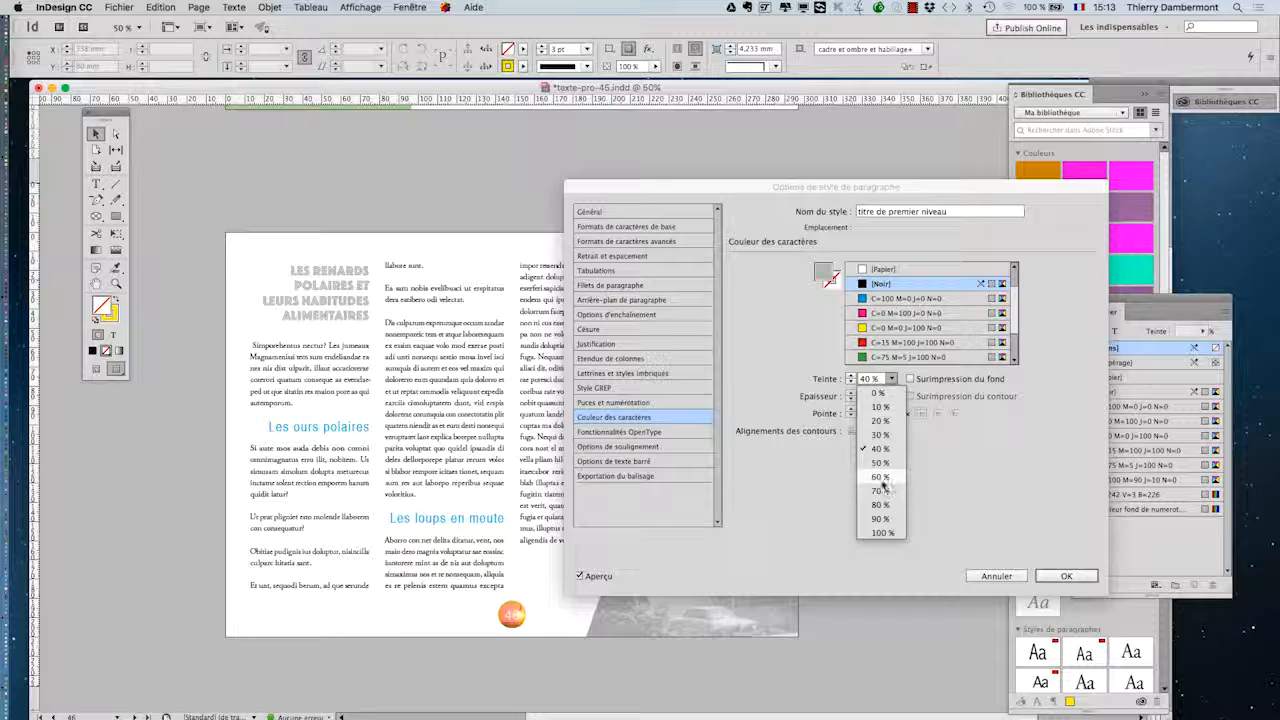
pyautogui.click(874, 498)
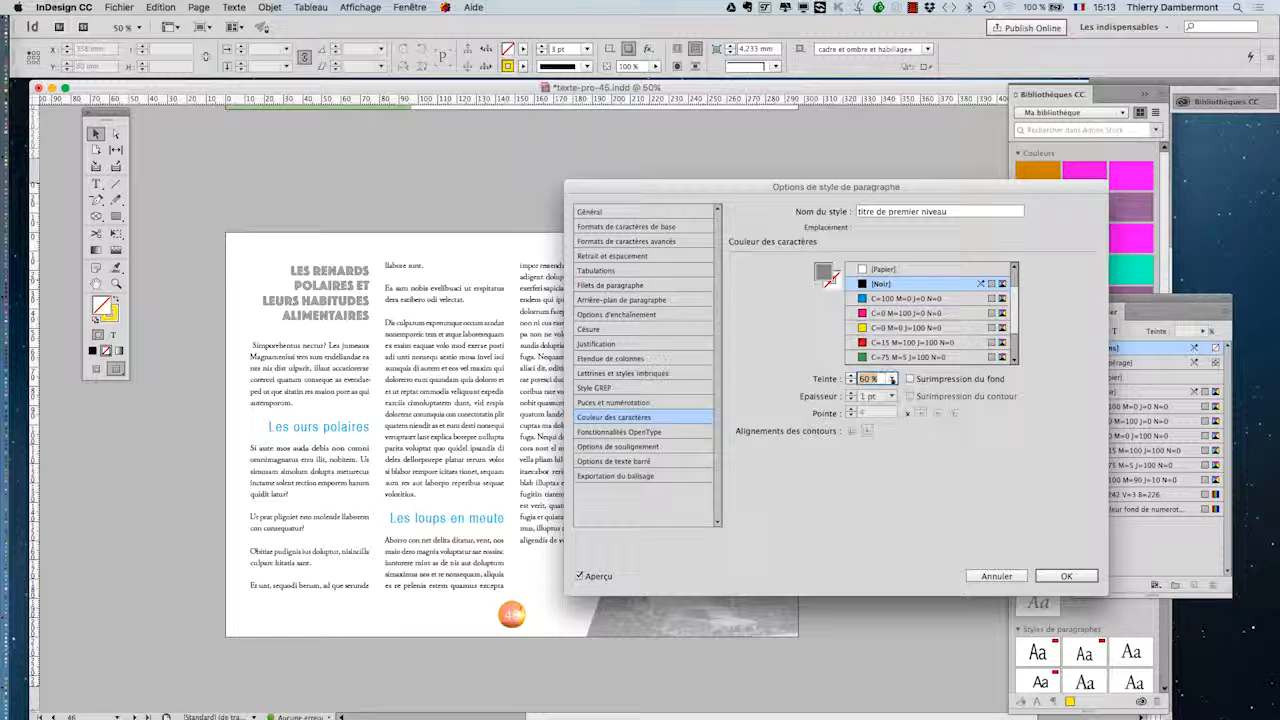
pyautogui.click(892, 379)
pyautogui.click(880, 457)
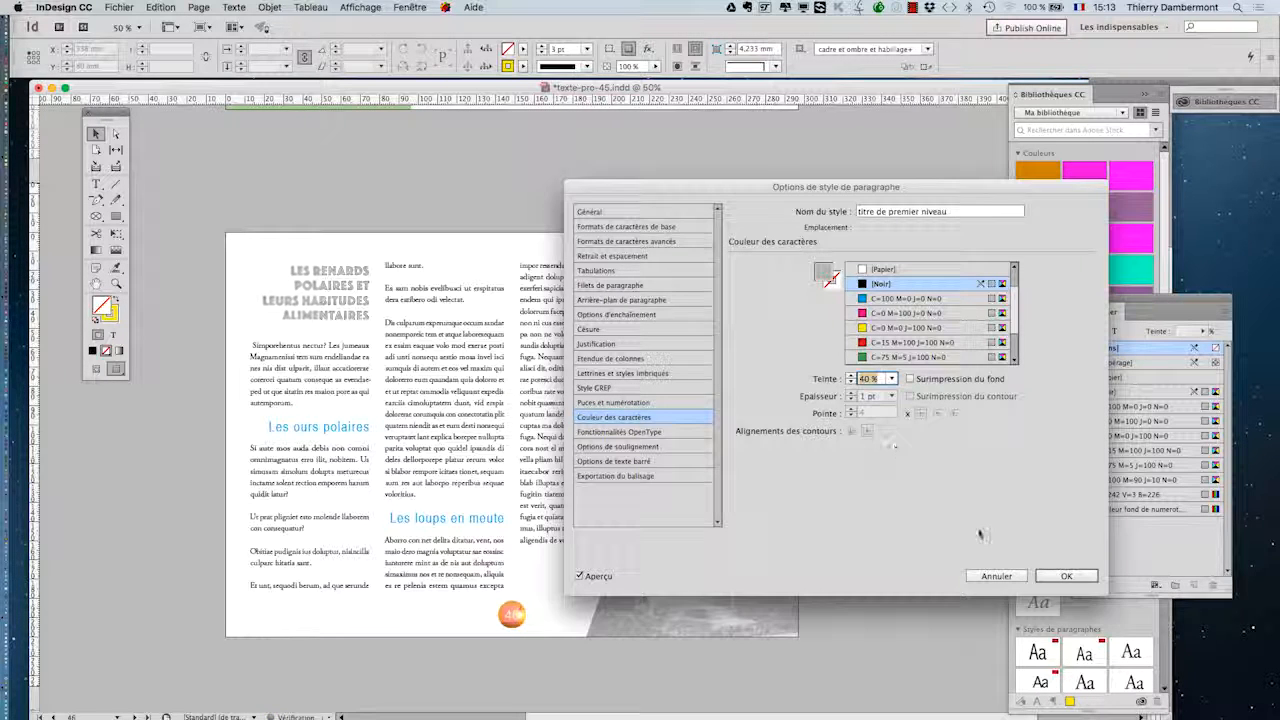
pyautogui.click(1066, 577)
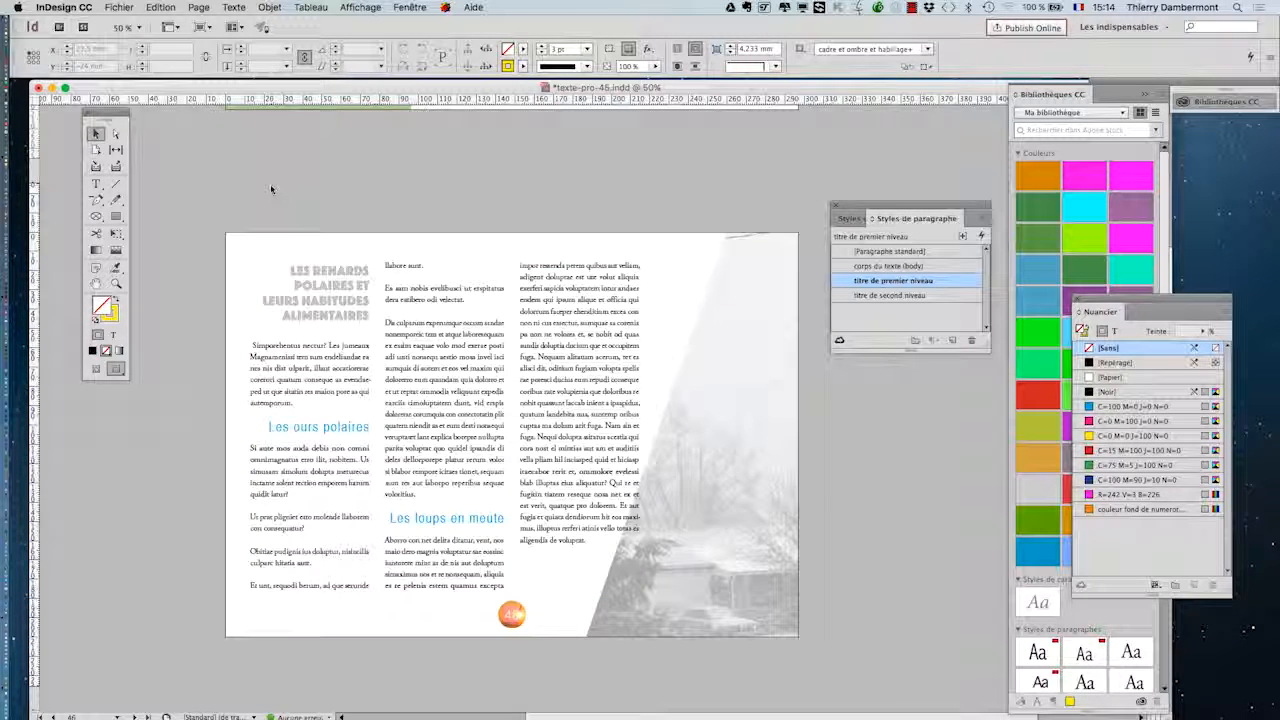
# Set the "titre de second niveau" paragraph style's font size to 16 pt in its basic character formats
pyautogui.scroll(1, 390, 358)
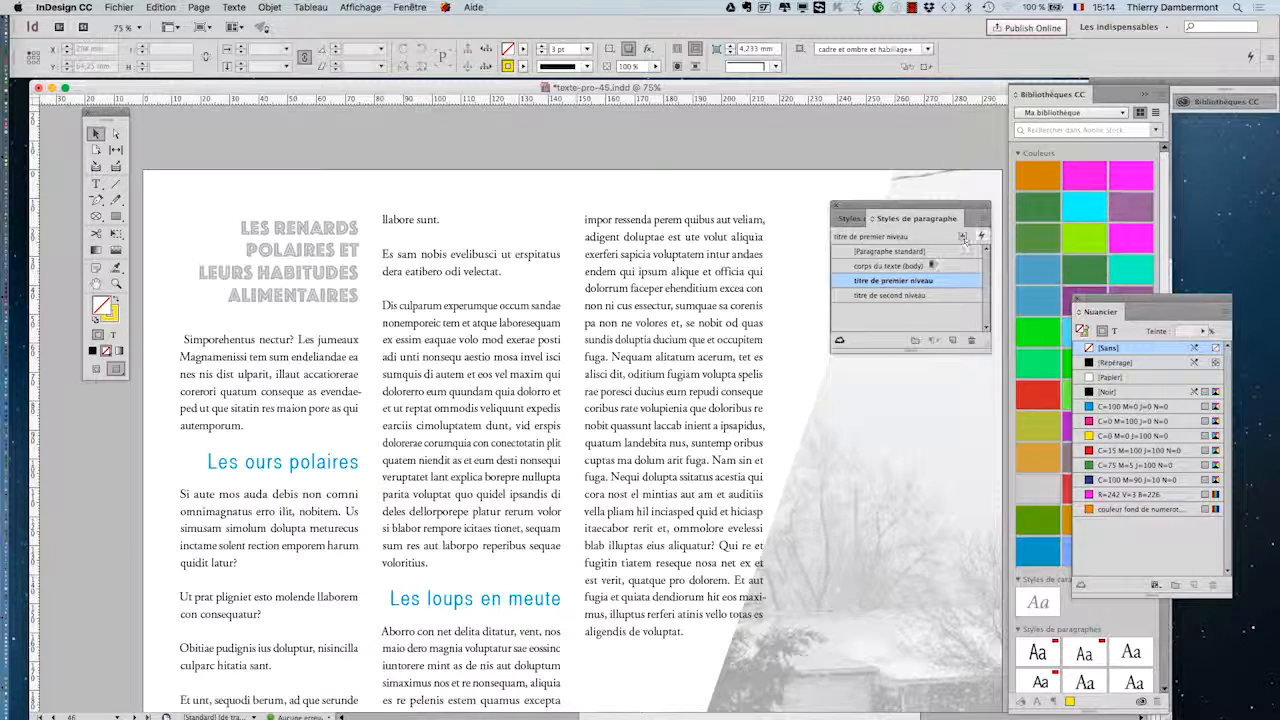
pyautogui.doubleClick(889, 295)
pyautogui.click(640, 226)
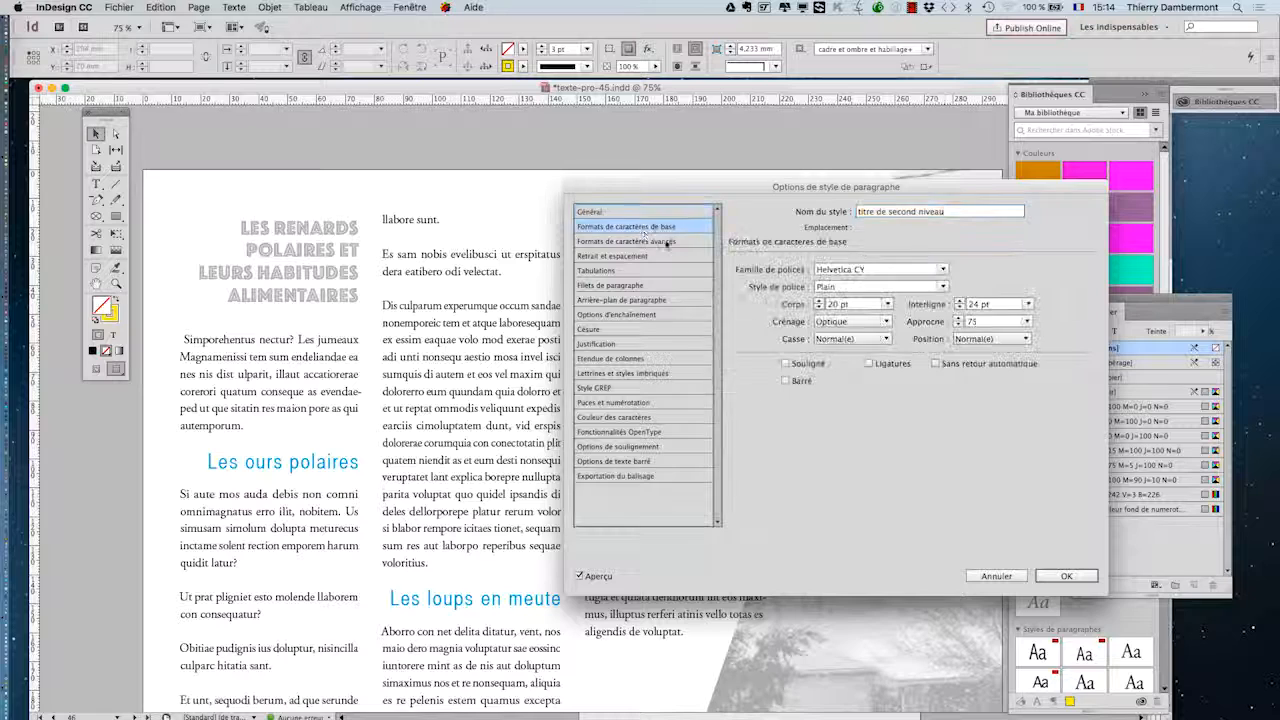
pyautogui.click(820, 307)
pyautogui.click(820, 307)
pyautogui.click(820, 307)
pyautogui.click(820, 307)
pyautogui.click(820, 307)
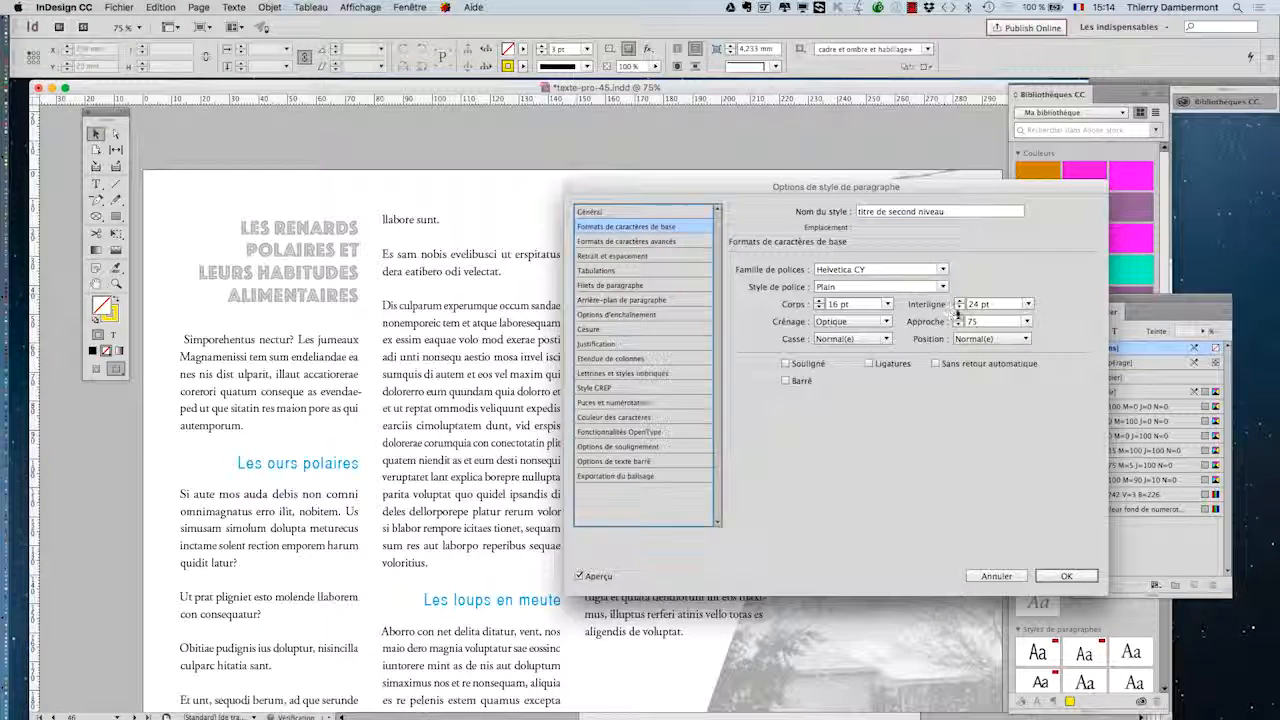
# Set the second-level heading style's leading to 23 pt
pyautogui.click(960, 308)
pyautogui.click(960, 308)
pyautogui.click(960, 308)
pyautogui.click(960, 308)
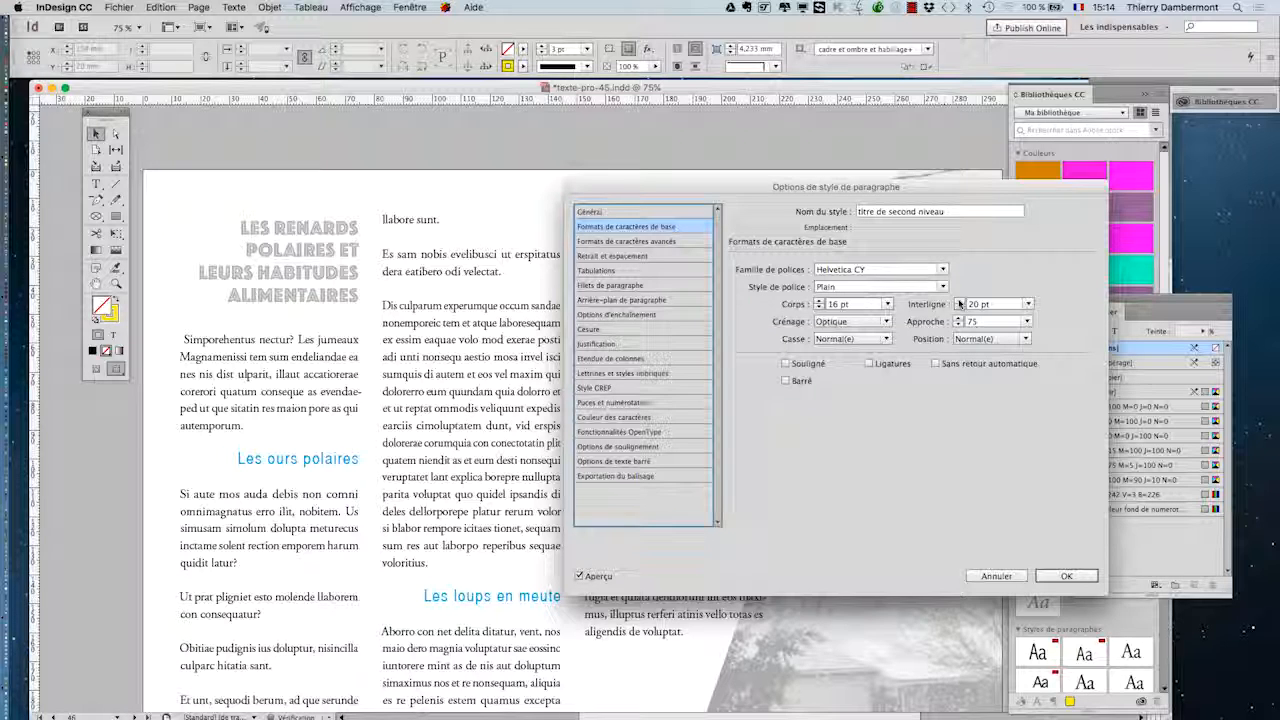
pyautogui.click(959, 302)
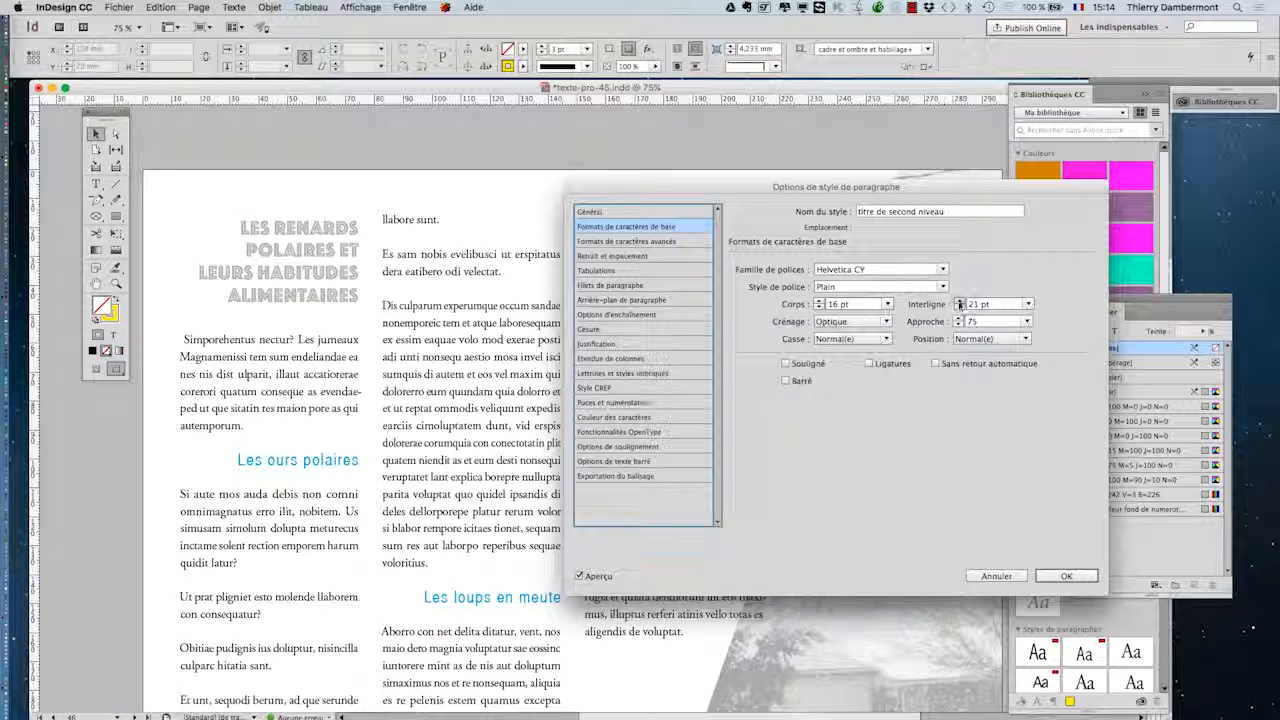
pyautogui.click(959, 302)
pyautogui.click(959, 302)
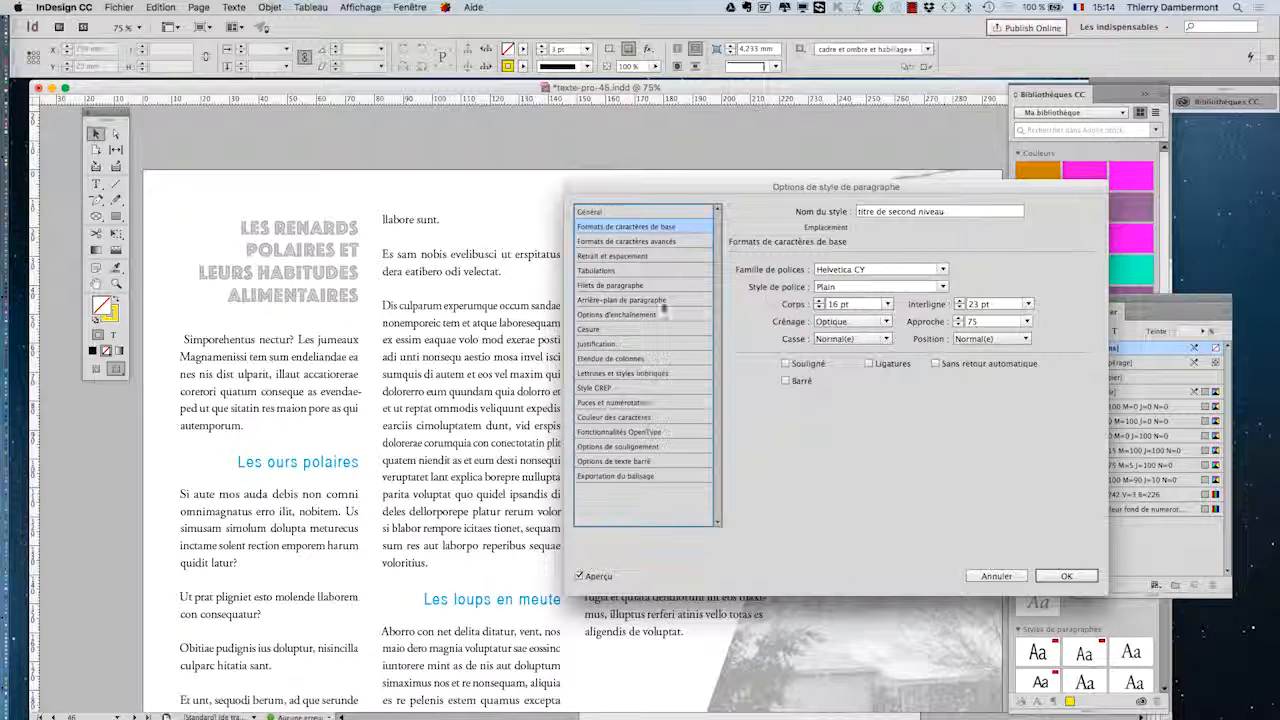
# Set the second-level heading style's character colour to the red swatch C=15 M=100 J=100 N=0 and apply the style options
pyautogui.click(625, 417)
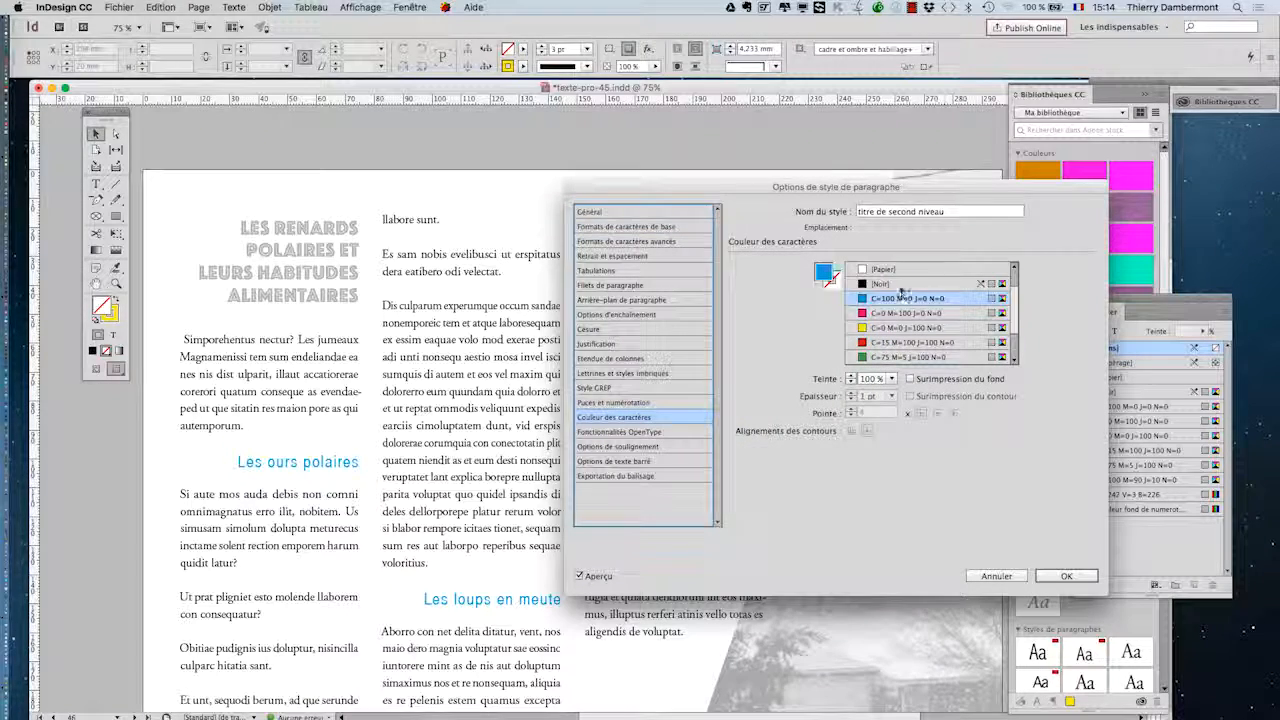
pyautogui.click(895, 284)
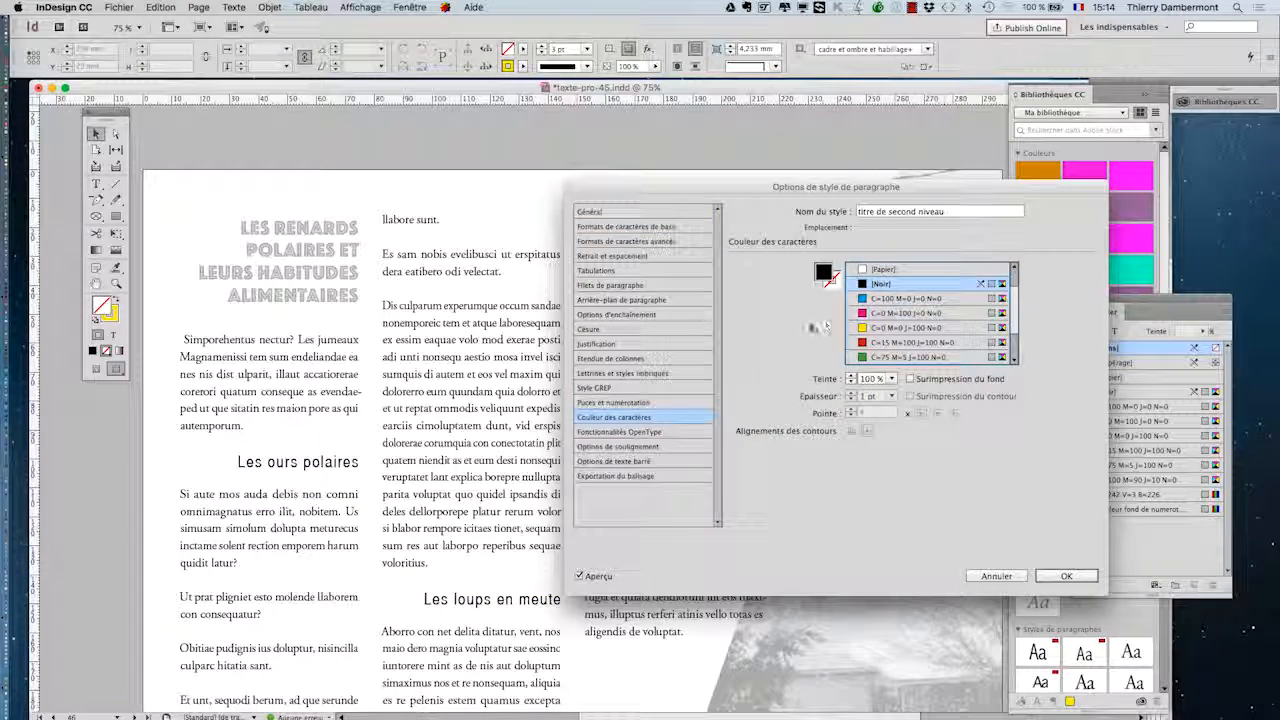
pyautogui.click(903, 314)
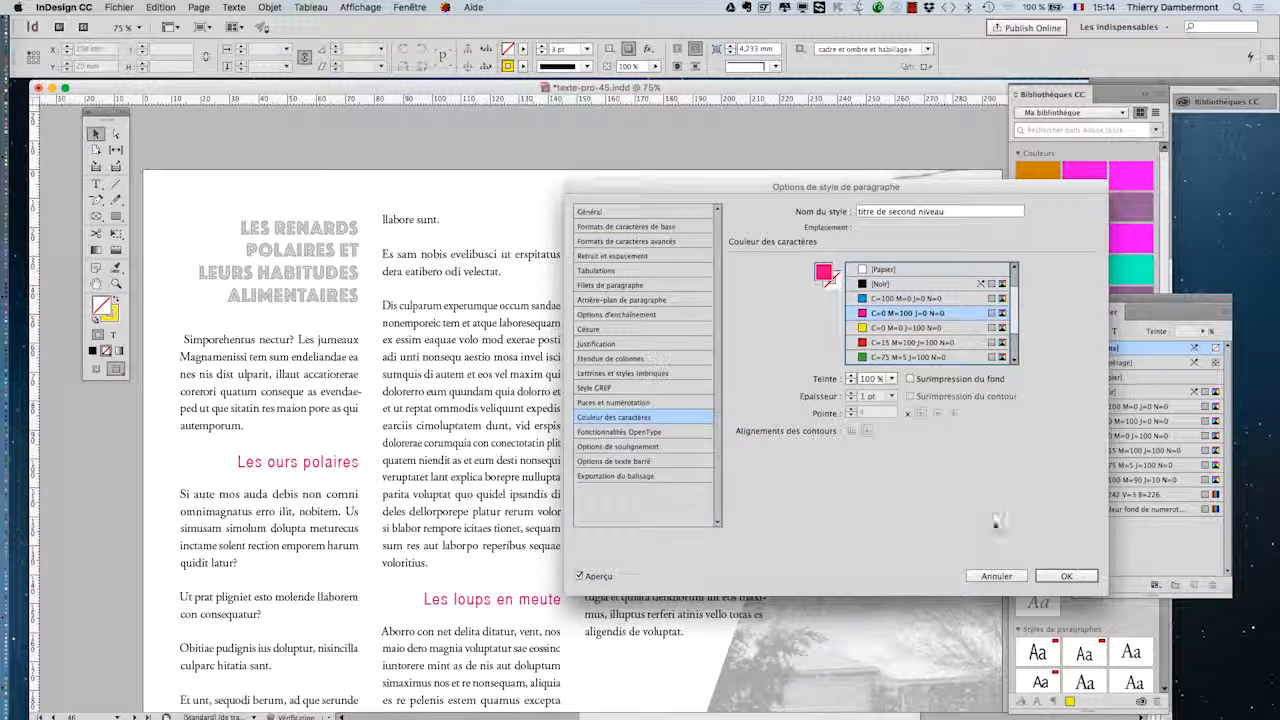
pyautogui.click(905, 342)
pyautogui.click(1066, 576)
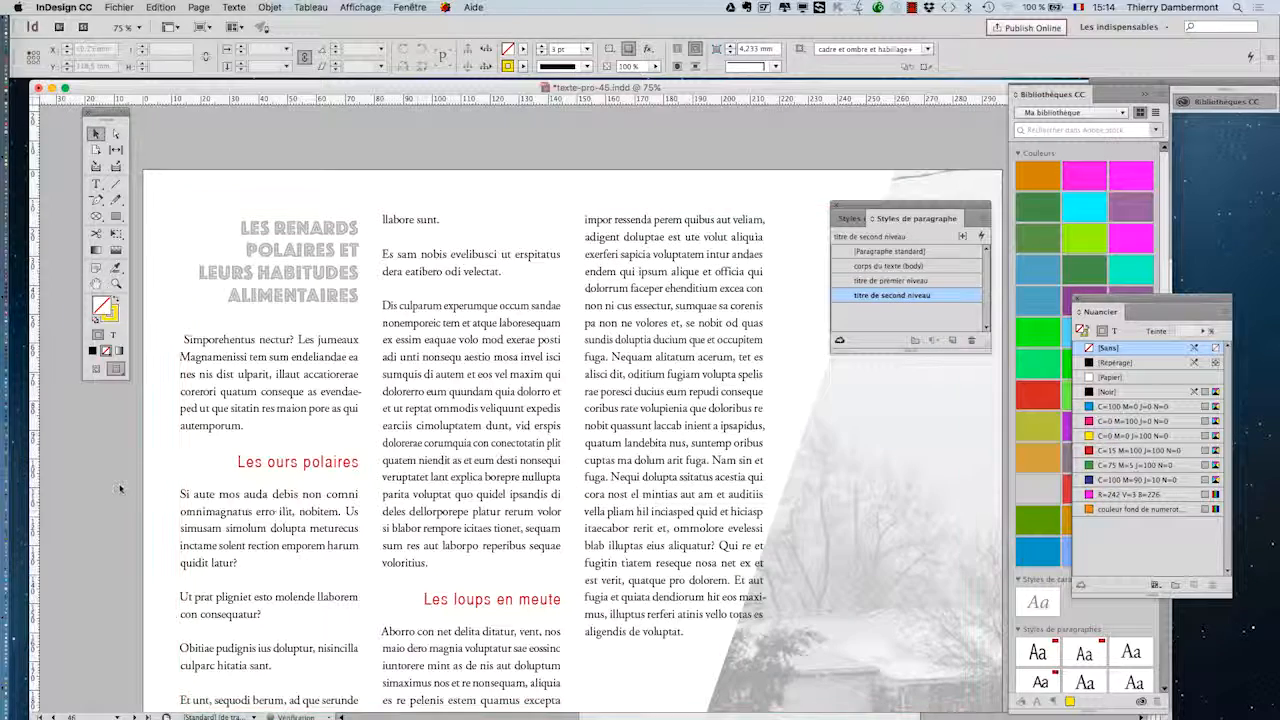
# Save the document under the new name texte-pro-46.indd in the same folder
pyautogui.scroll(-1, 714, 556)
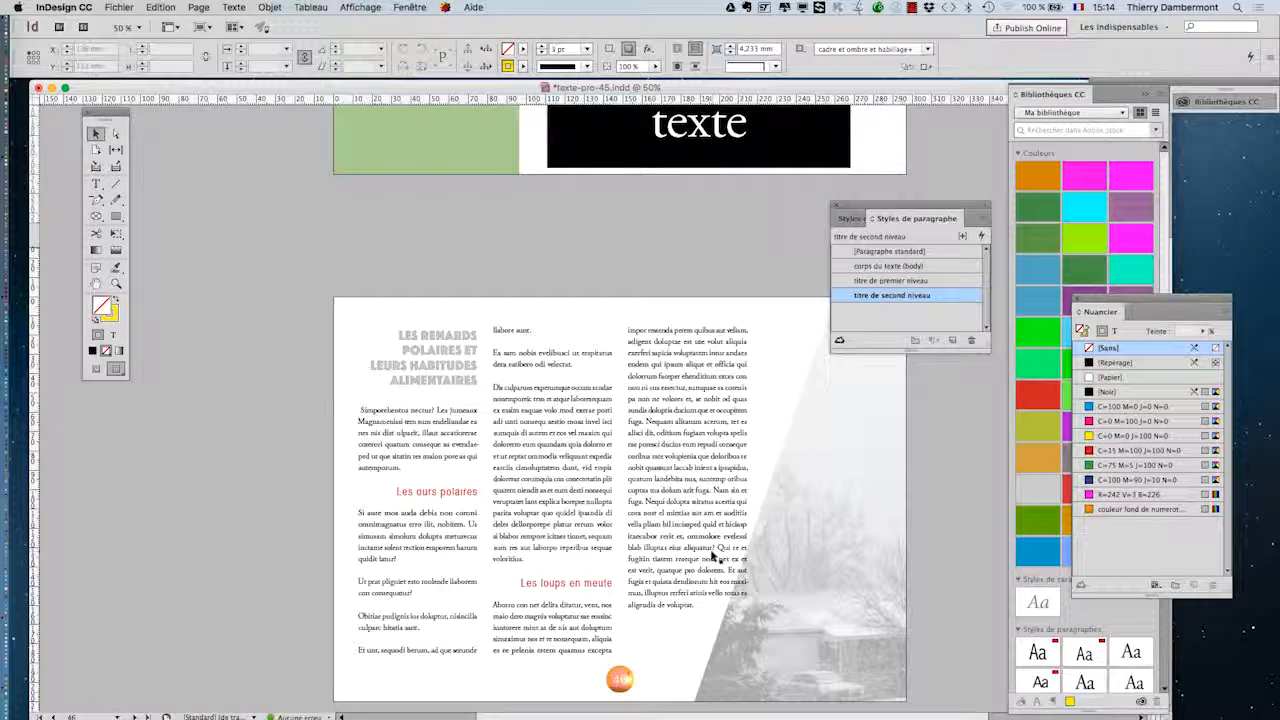
pyautogui.click(120, 7)
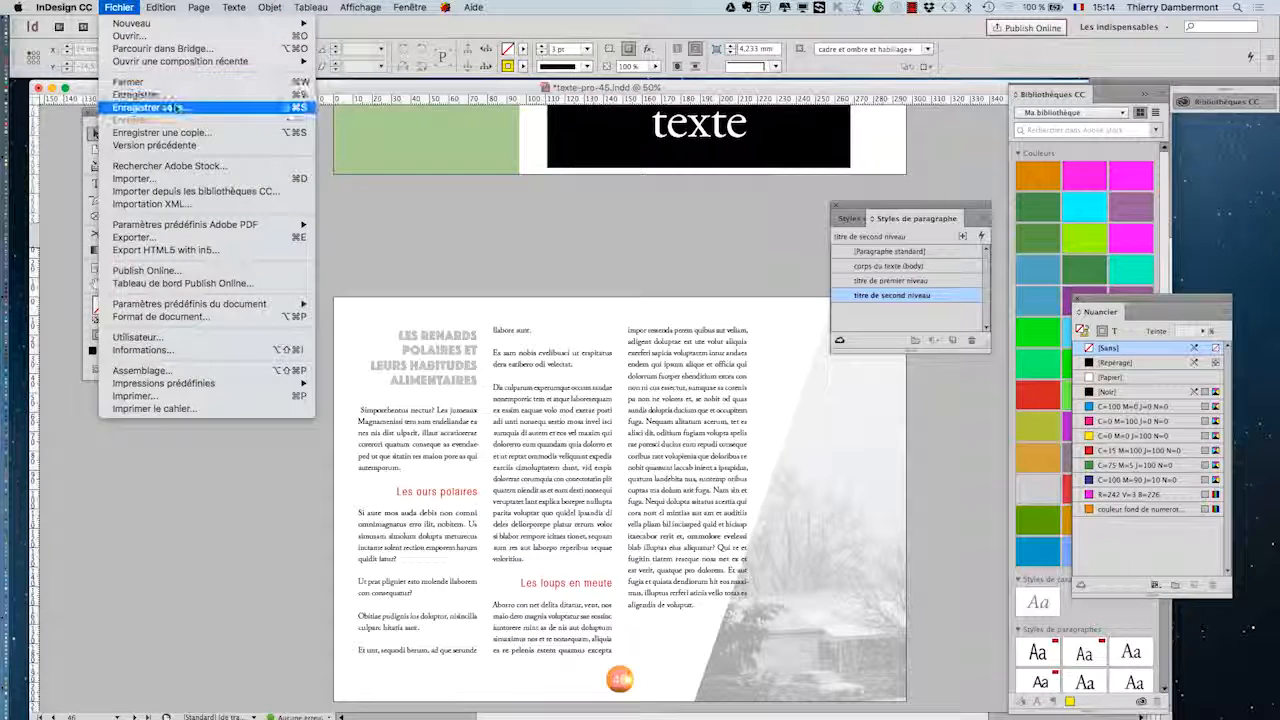
pyautogui.click(177, 107)
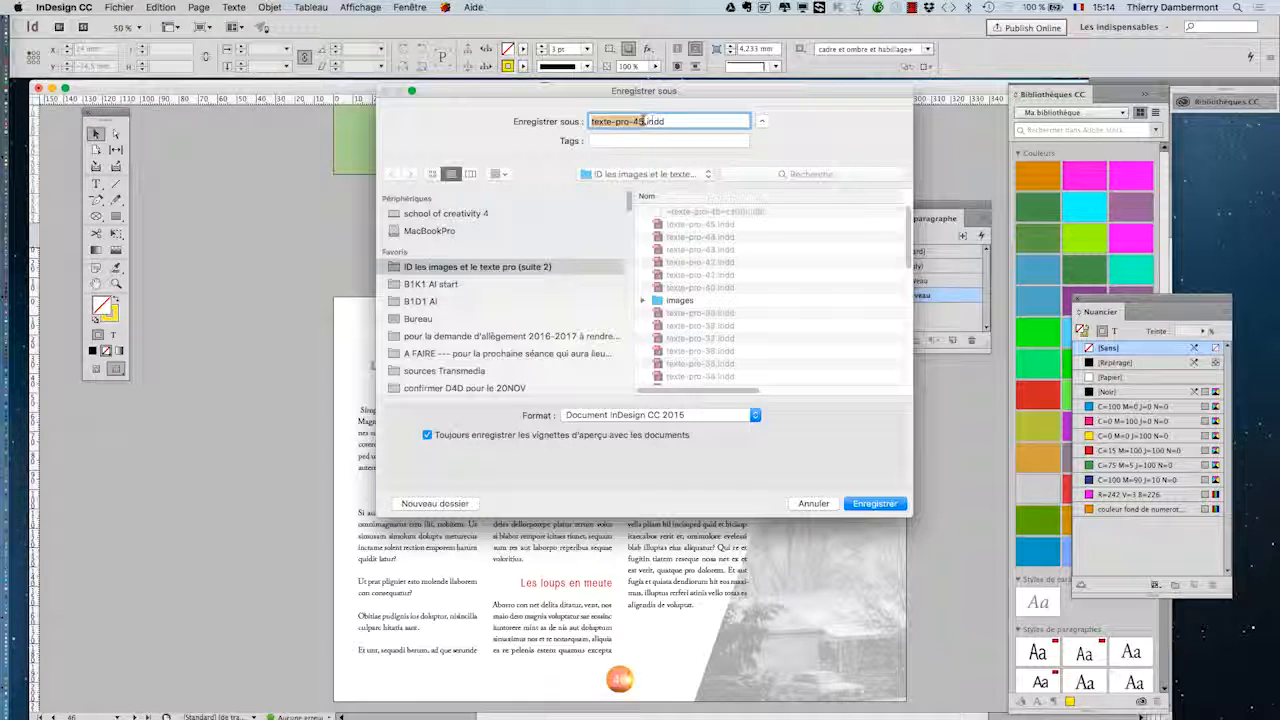
pyautogui.click(644, 121)
pyautogui.write('6')
pyautogui.press('Return')
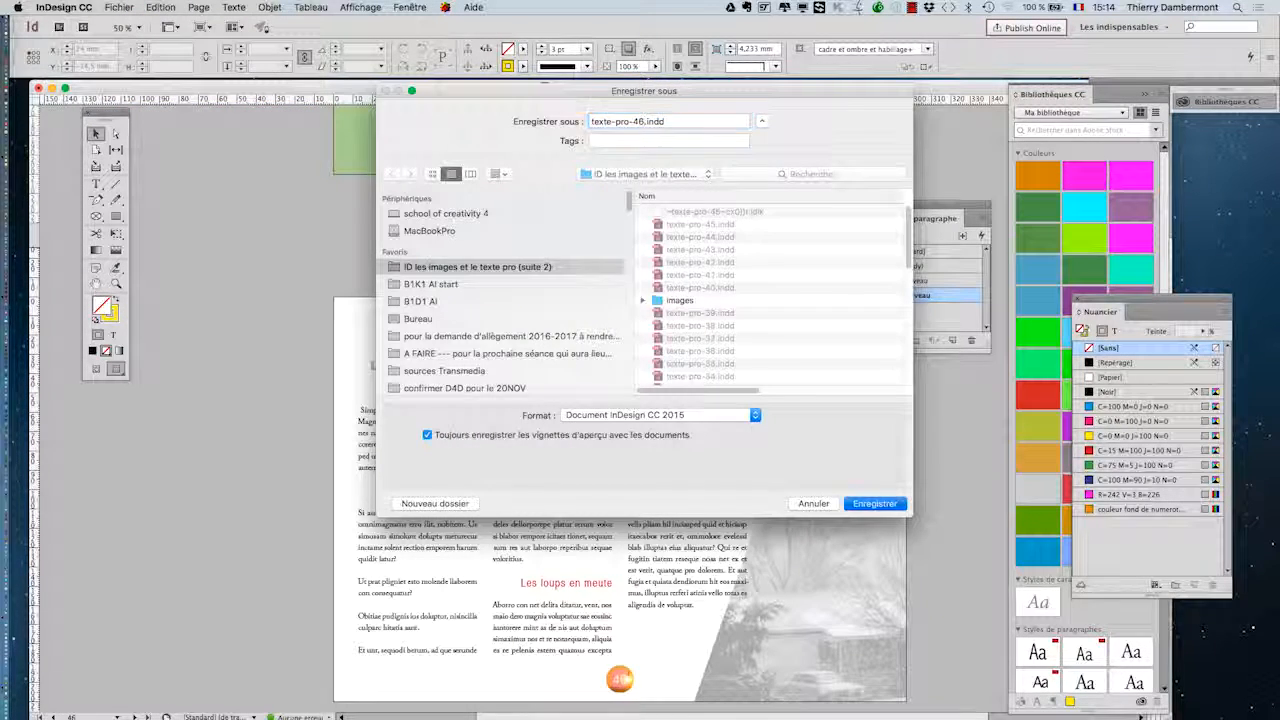